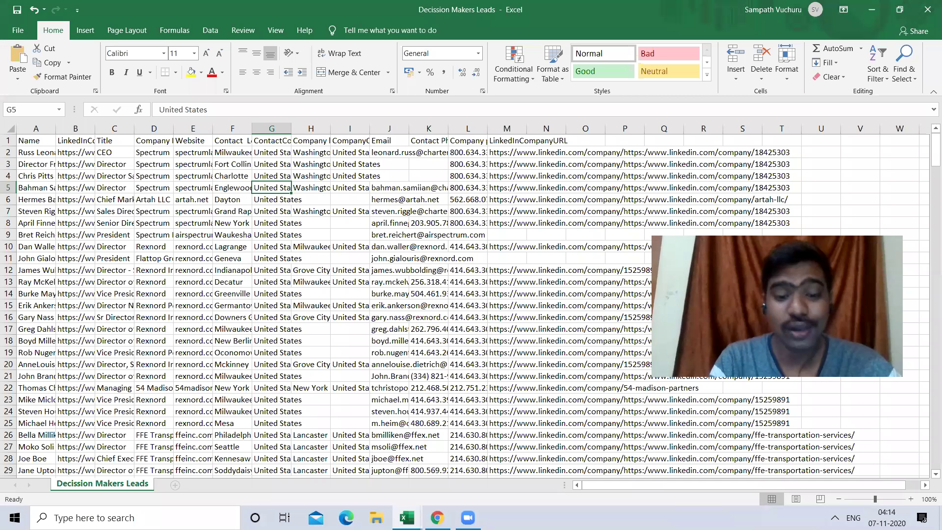
Switch from the Excel workbook to Chrome, which shows a LinkedIn profile page
left_click(437, 518)
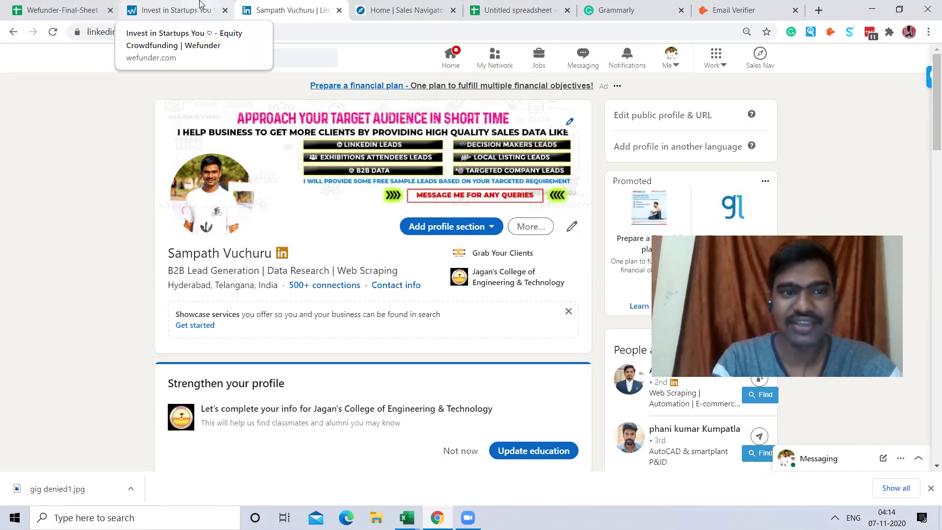
Move Invest in Startups after Sales Navigator, browse the explore page, then view Wefunder-Final-Sheet
left_click_drag(132, 4, 381, 4)
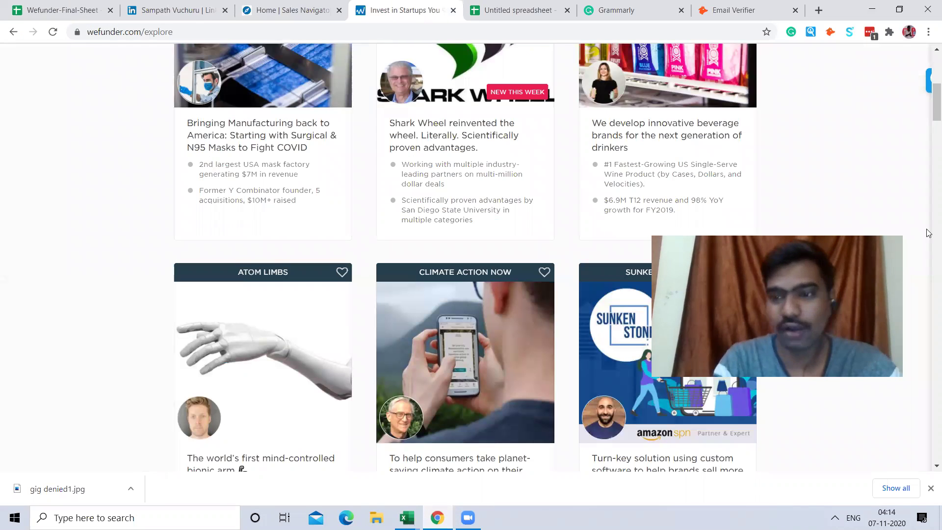
scroll(929, 76, "up", 1)
scroll(929, 74, "up", 5)
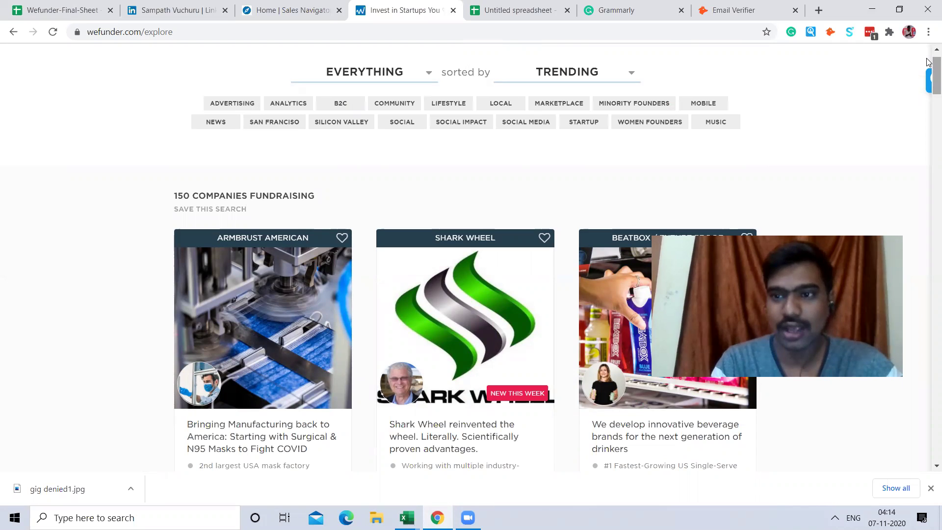
scroll(929, 61, "up", 1)
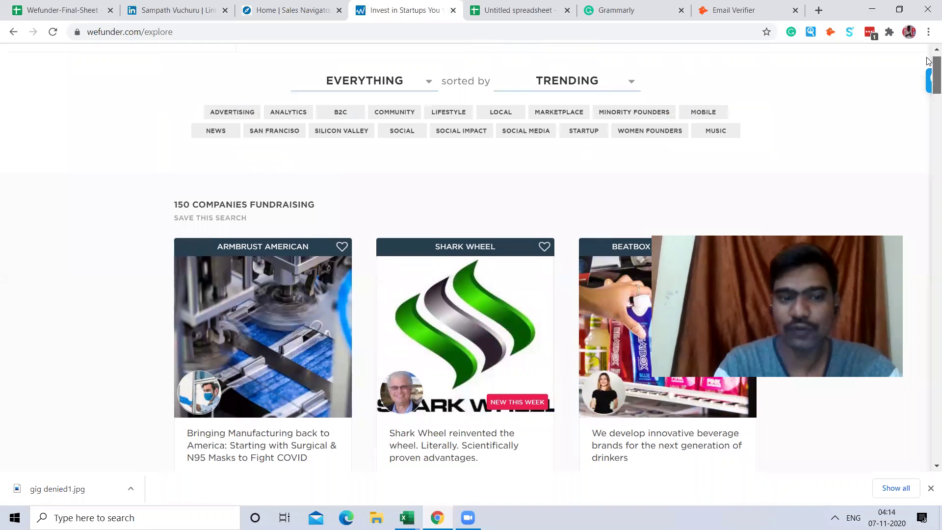
left_click_drag(929, 62, 929, 144)
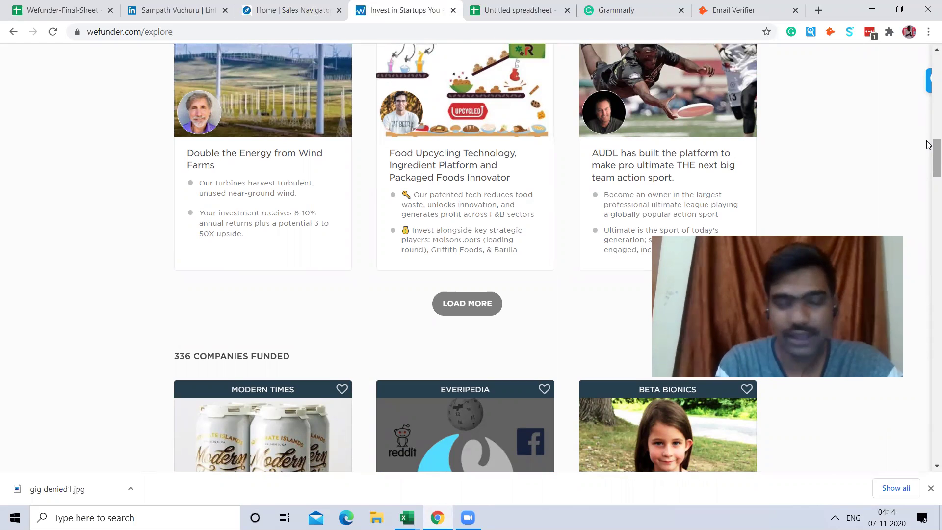
left_click_drag(929, 145, 929, 60)
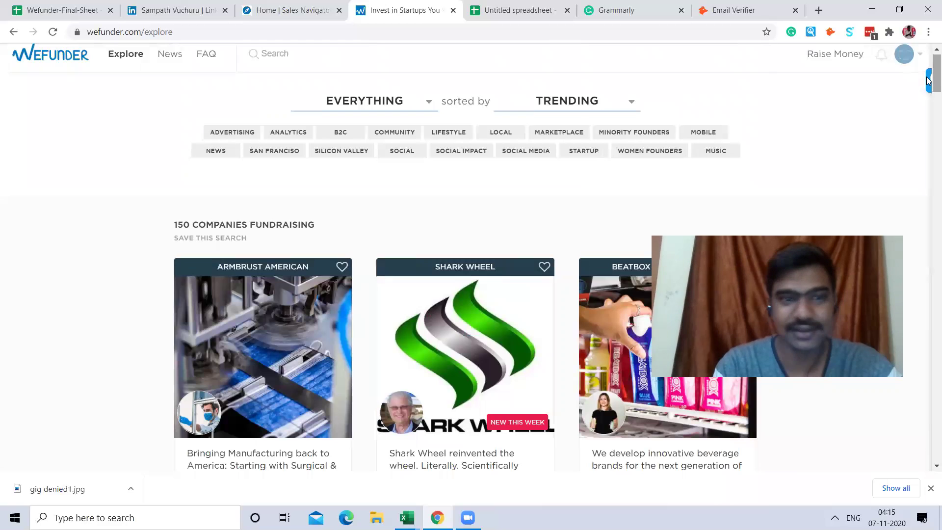
left_click(75, 4)
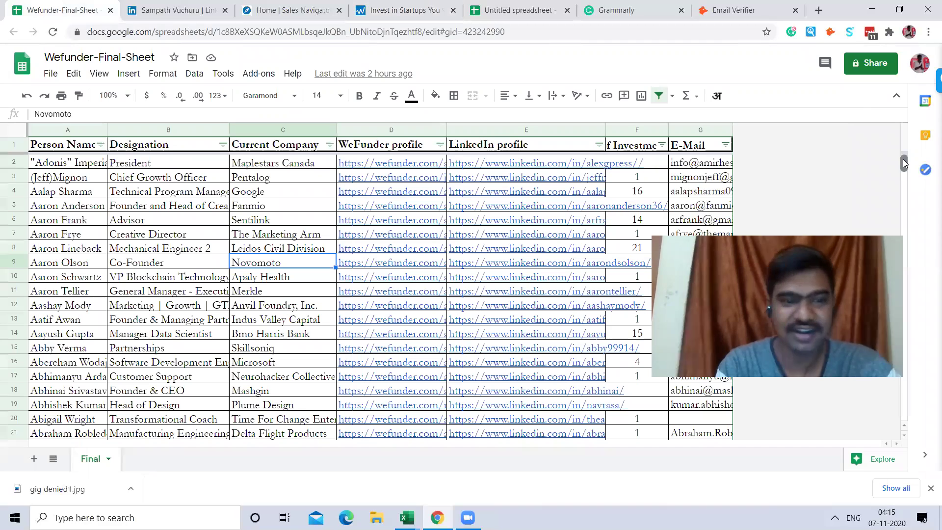
Inspect cells B2, C2 and the E-Mail header G1 in Wefunder-Final-Sheet
left_click(166, 162)
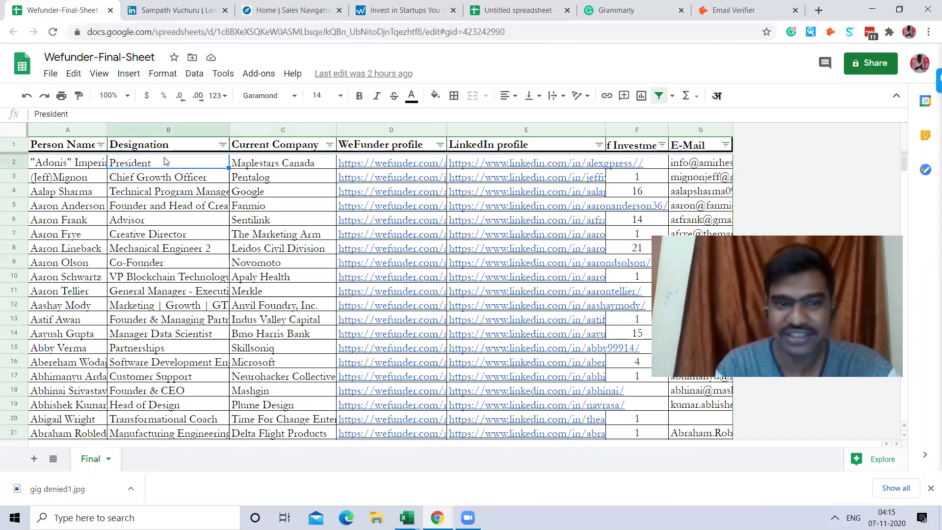
key("Right")
key("Right")
key("Right")
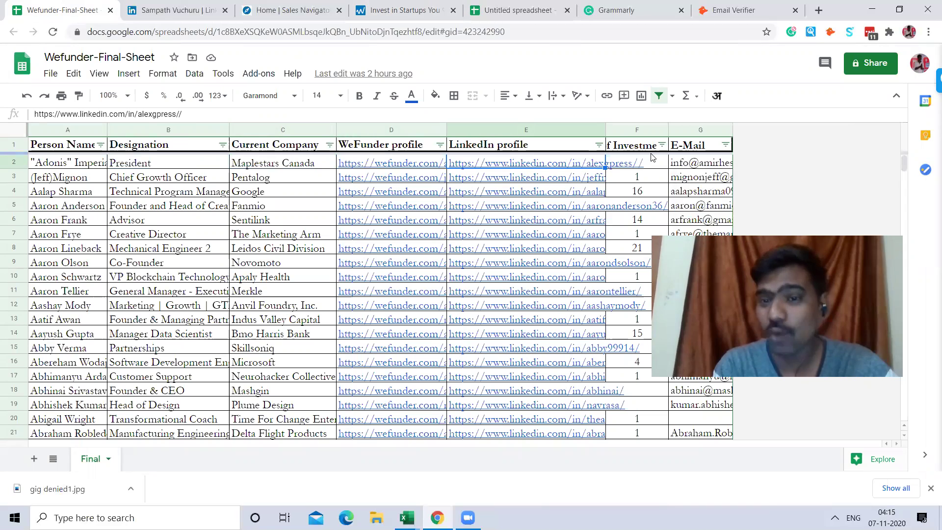
left_click(683, 155)
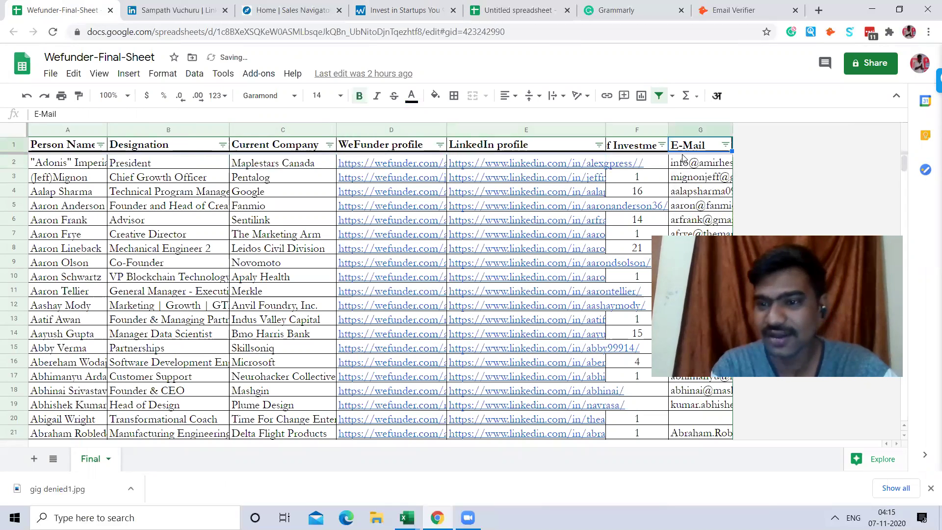
Scroll the lead list through row 4028, check the Untitled spreadsheet, and return to Wefunder explore
scroll(905, 180, "down", 20)
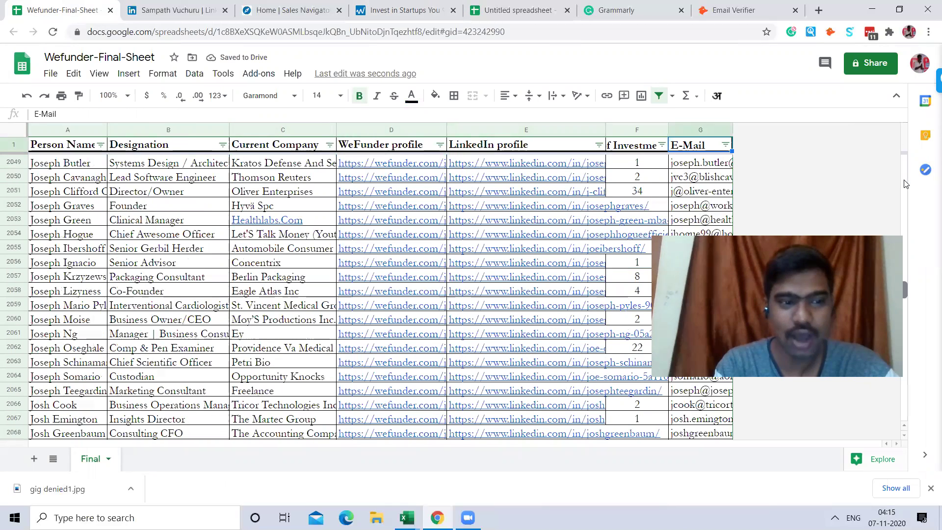
scroll(905, 184, "down", 20)
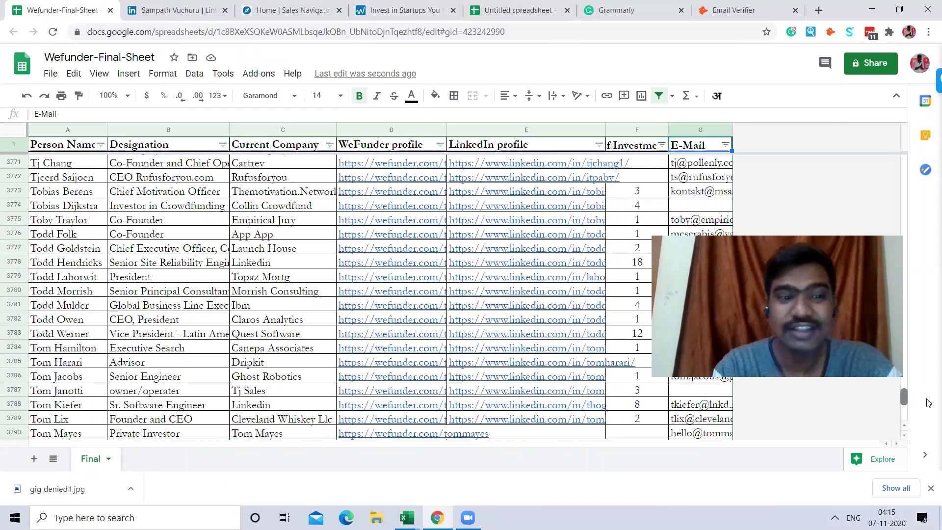
scroll(929, 262, "up", 10)
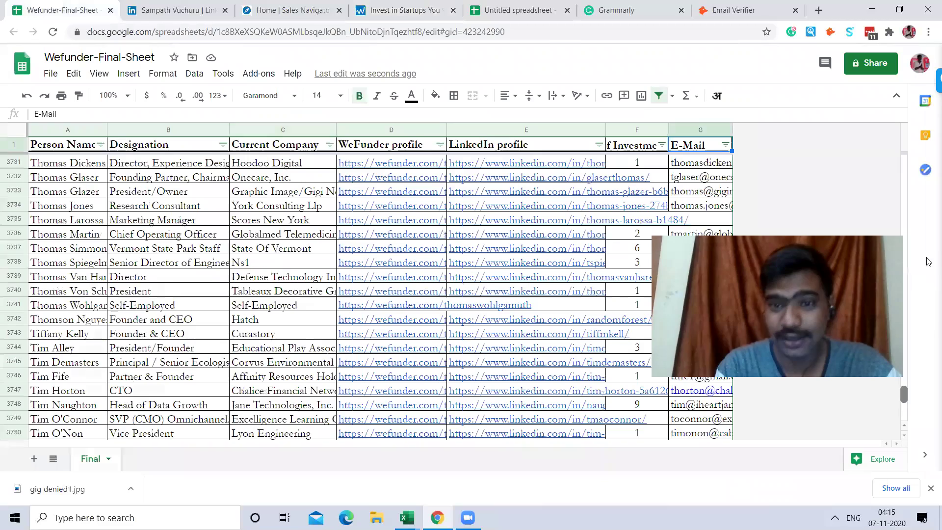
scroll(929, 262, "up", 20)
scroll(926, 168, "up", 20)
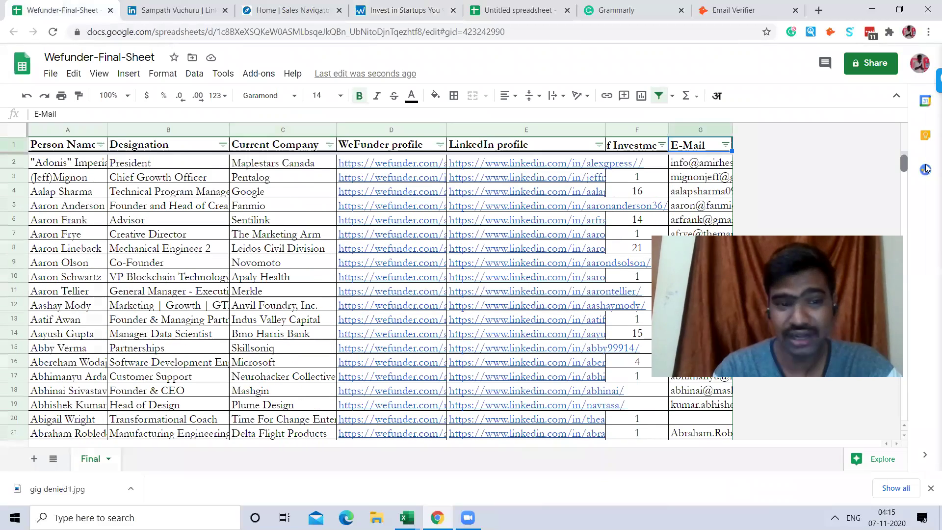
scroll(925, 167, "down", 20)
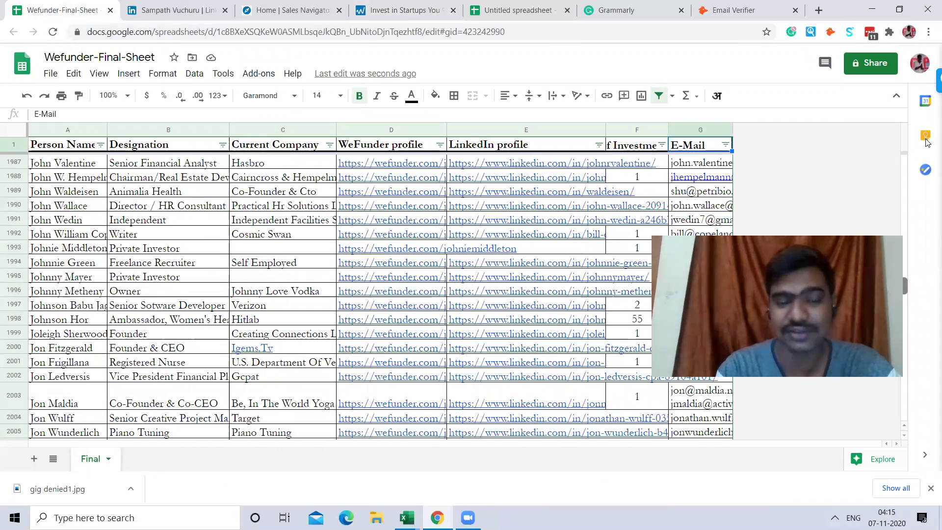
left_click_drag(904, 286, 904, 391)
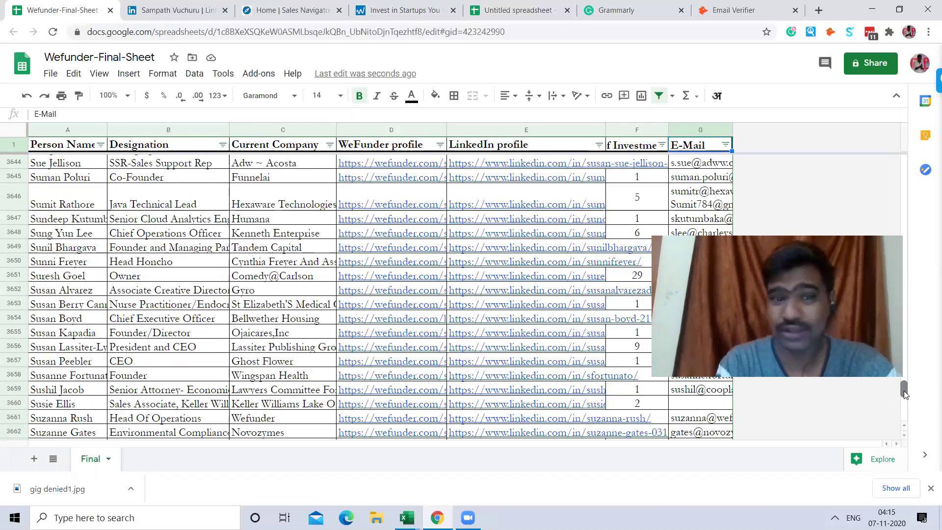
left_click_drag(904, 391, 905, 162)
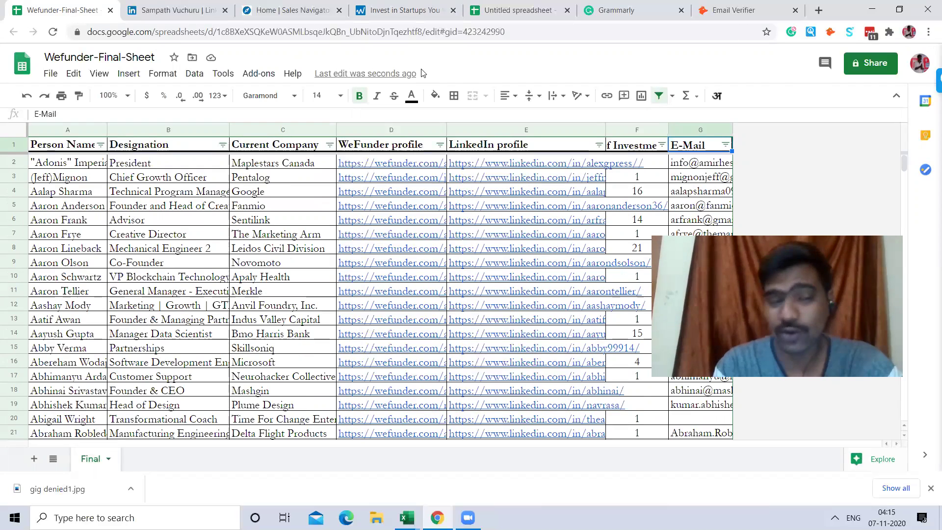
left_click(479, 5)
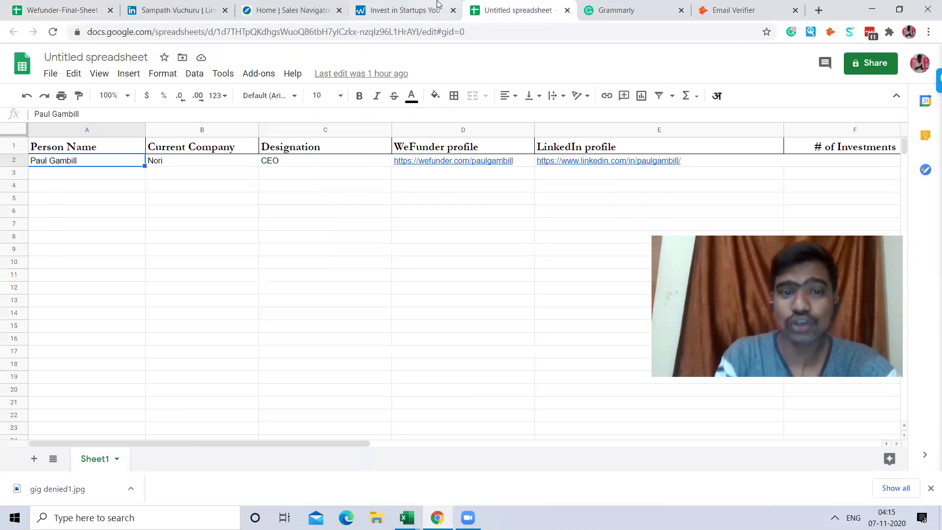
left_click(438, 4)
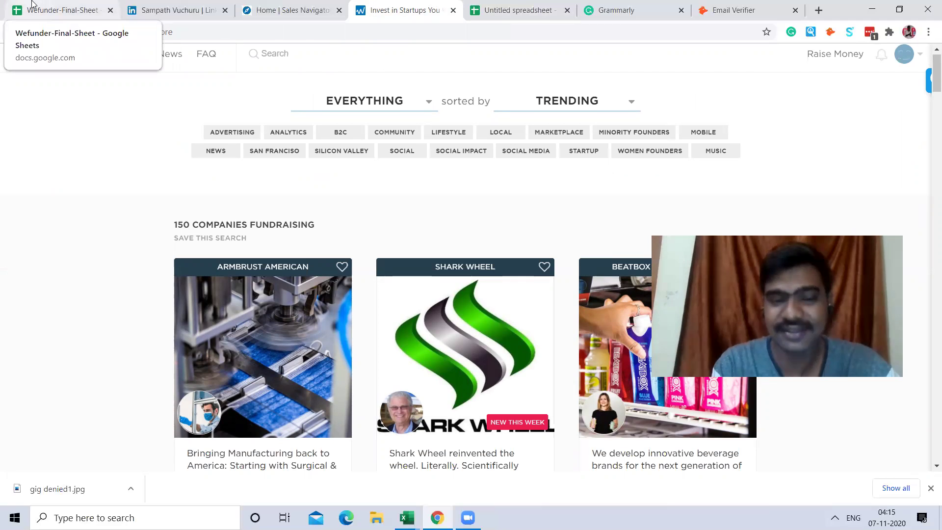
Scroll the explore list and open the Armbrust American campaign in a new tab
scroll(928, 279, "down", 1)
scroll(929, 279, "down", 6)
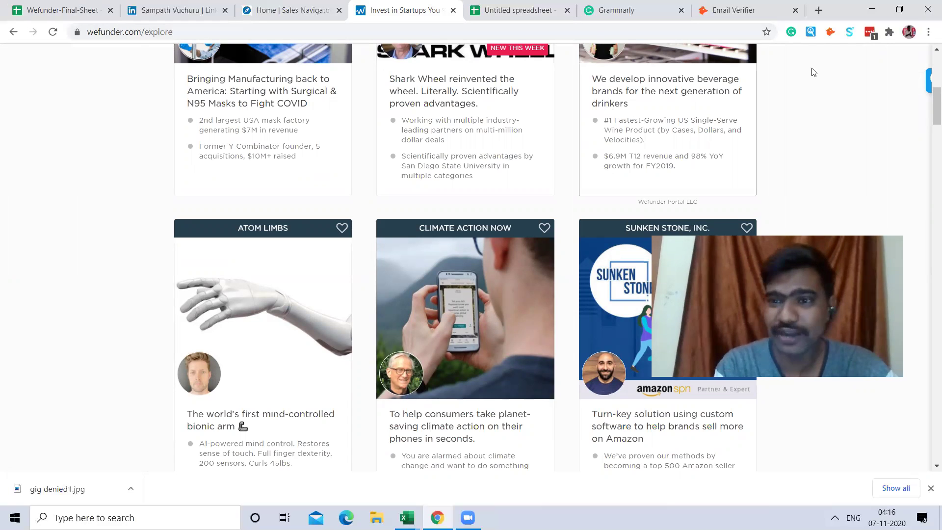
scroll(928, 47, "up", 8)
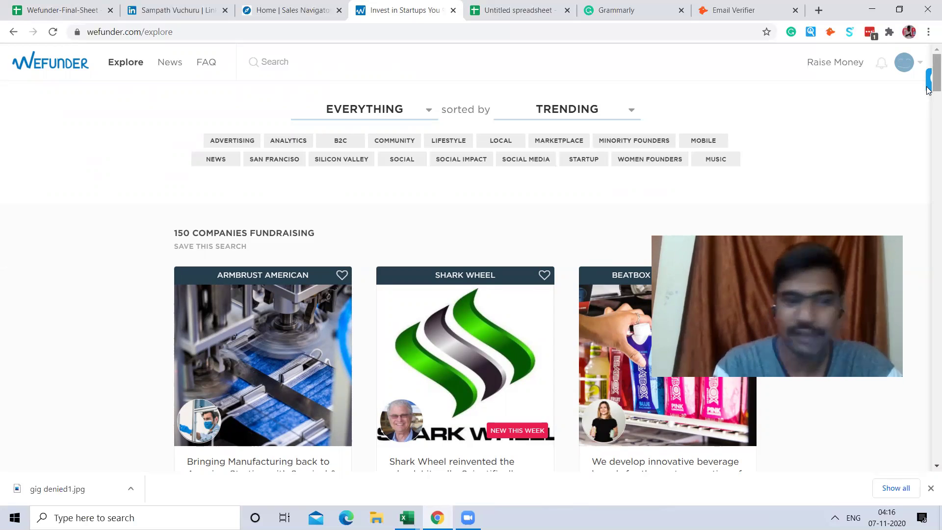
scroll(928, 90, "down", 5)
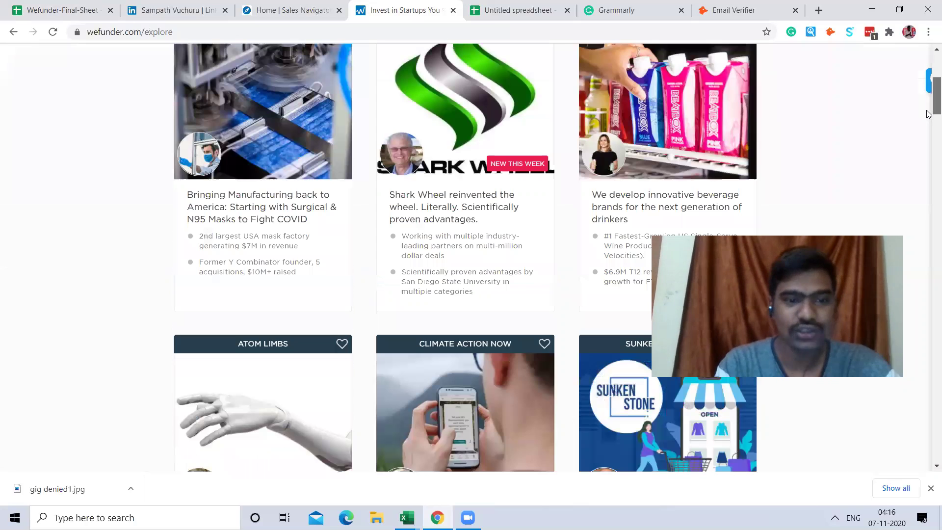
right_click(239, 247)
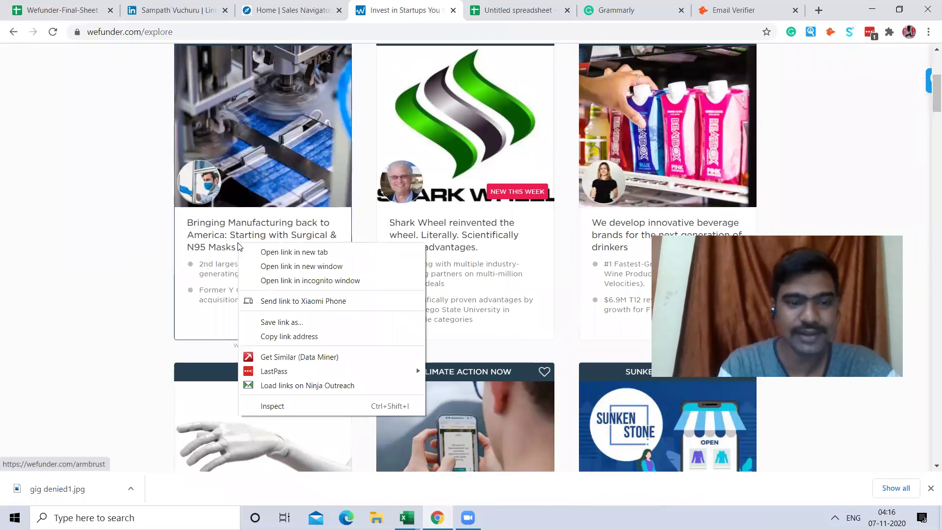
left_click(265, 251)
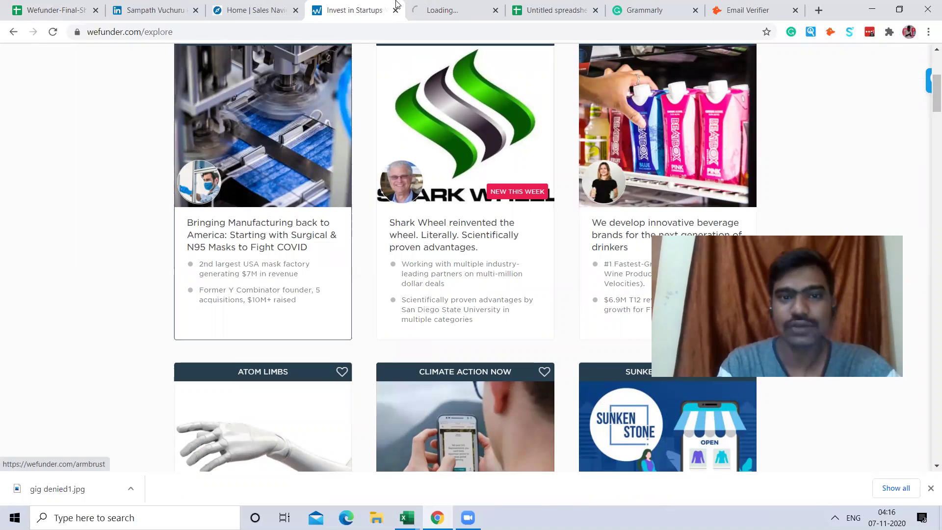
left_click(431, 7)
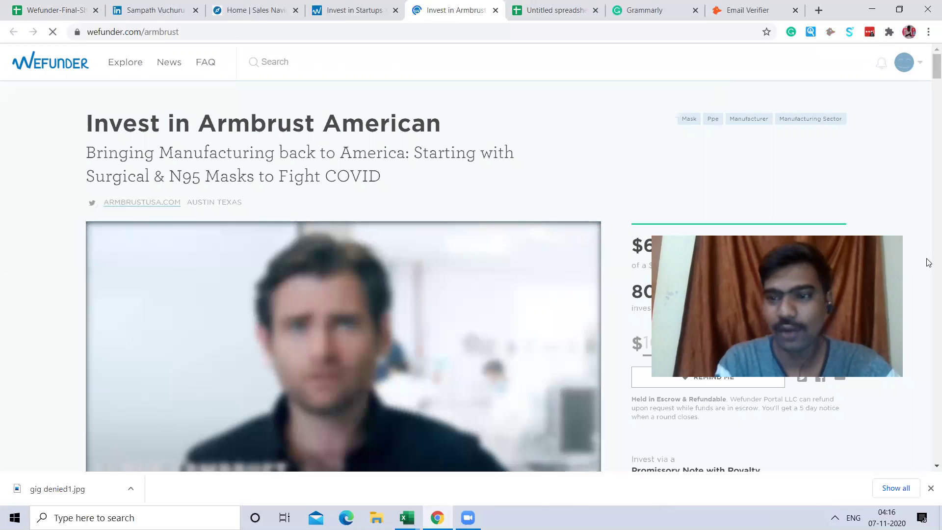
scroll(929, 276, "down", 7)
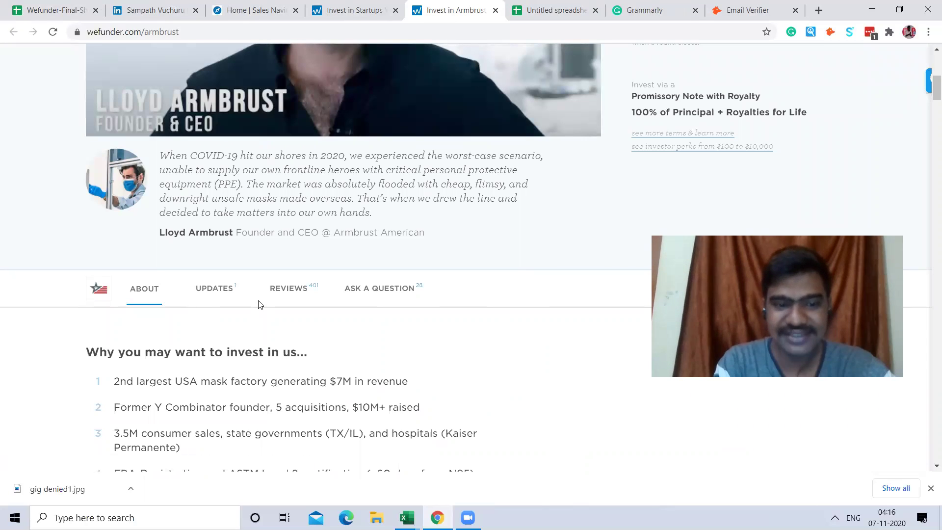
left_click(288, 294)
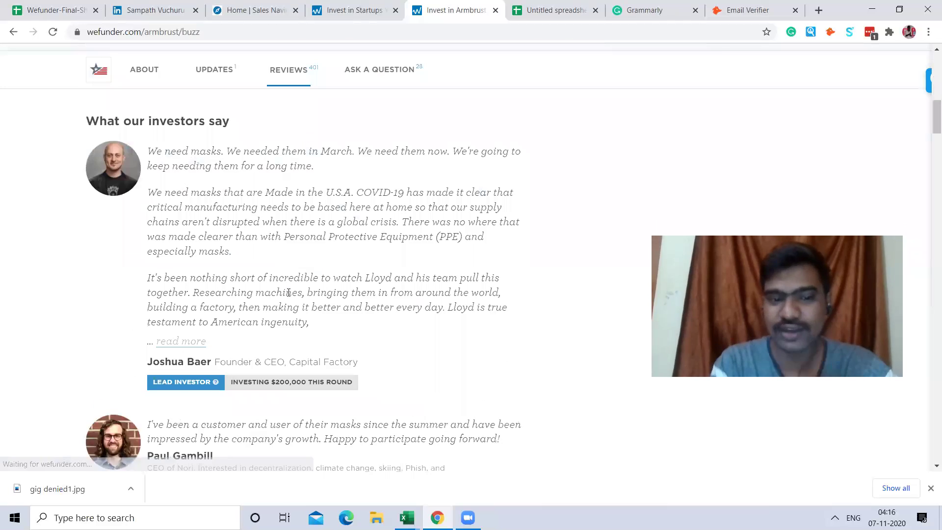
scroll(288, 293, "down", 7)
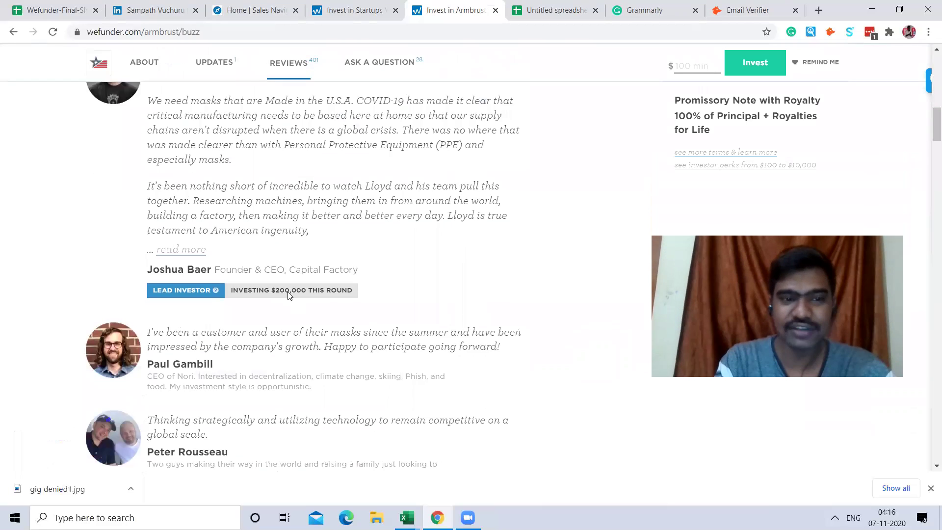
scroll(289, 296, "down", 6)
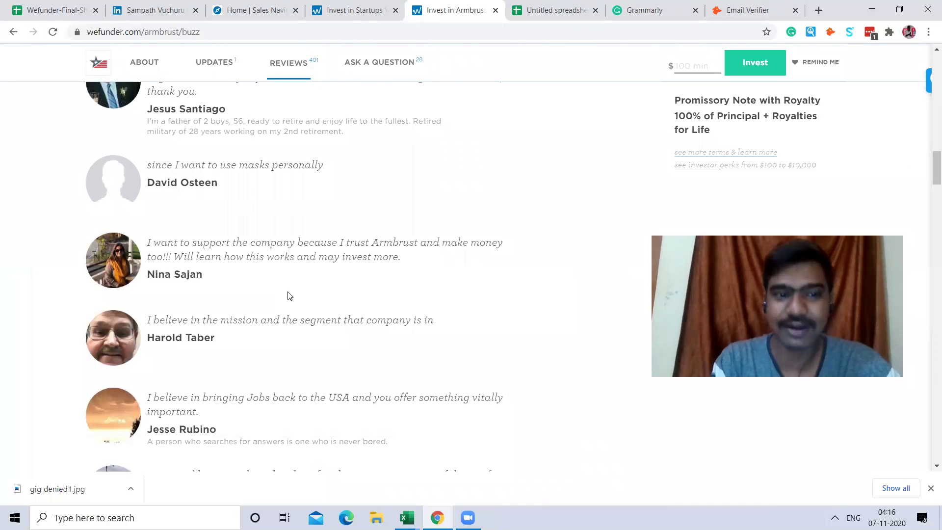
scroll(290, 295, "up", 5)
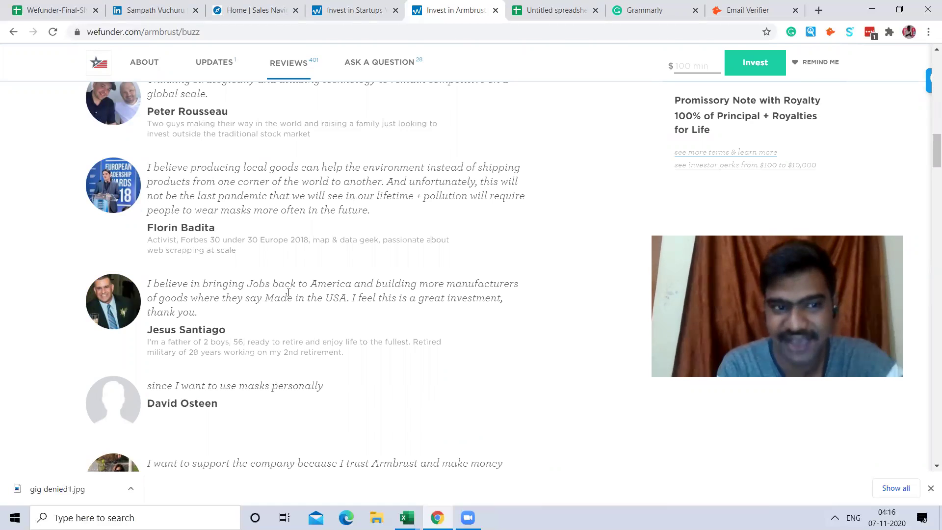
scroll(289, 293, "up", 5)
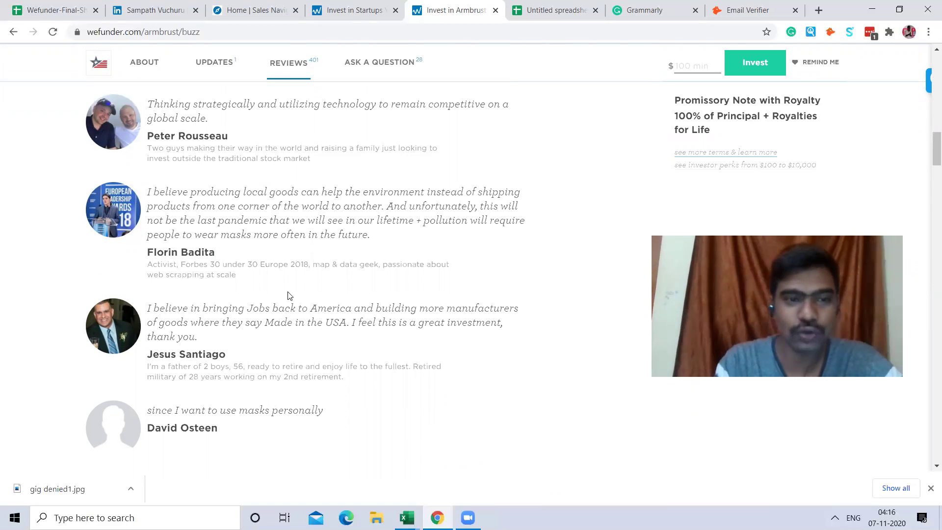
scroll(289, 295, "down", 2)
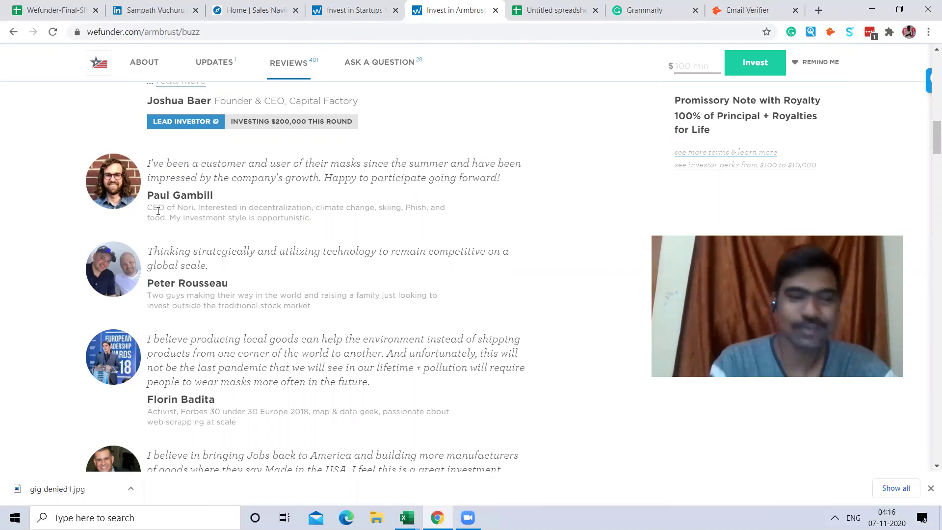
scroll(158, 212, "down", 2)
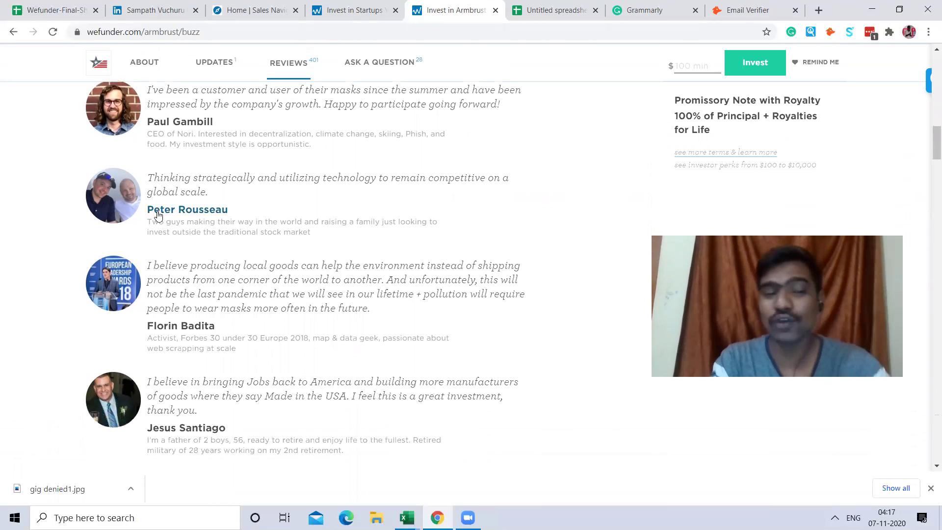
scroll(158, 211, "down", 1)
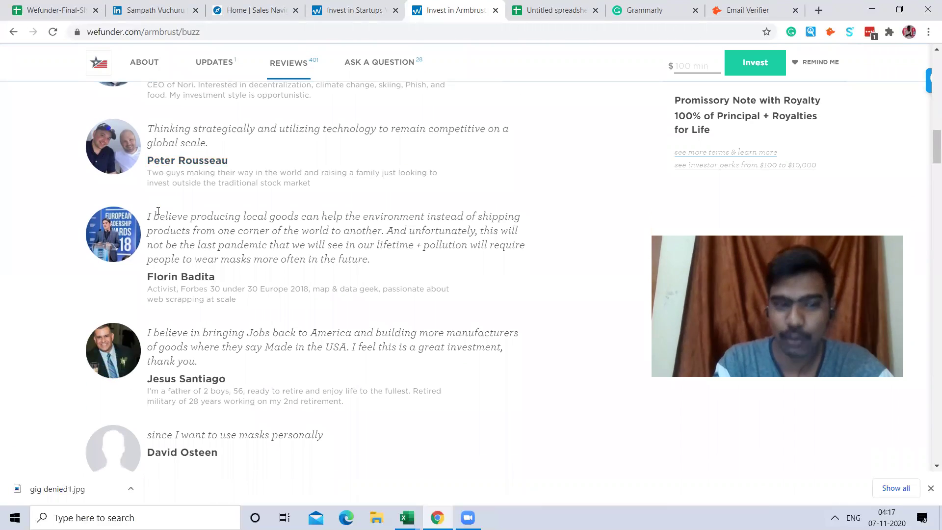
scroll(157, 211, "down", 6)
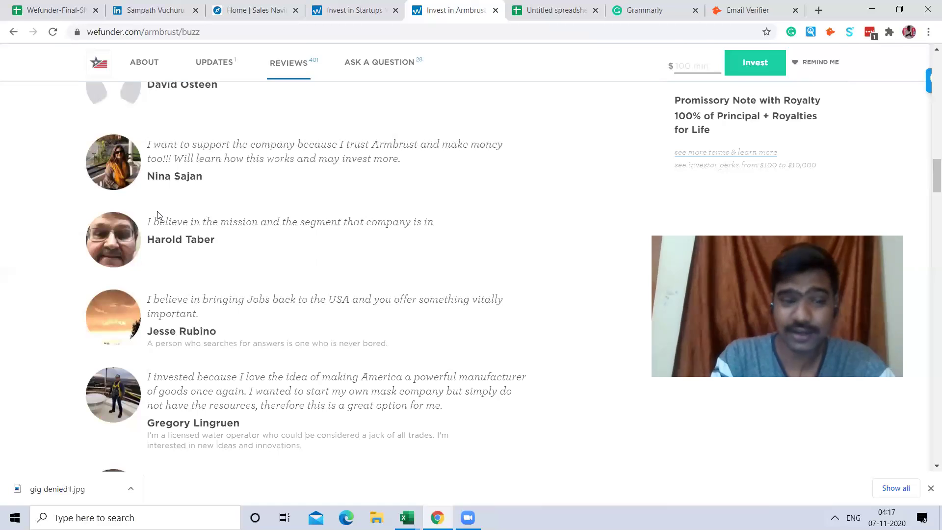
scroll(157, 214, "down", 1)
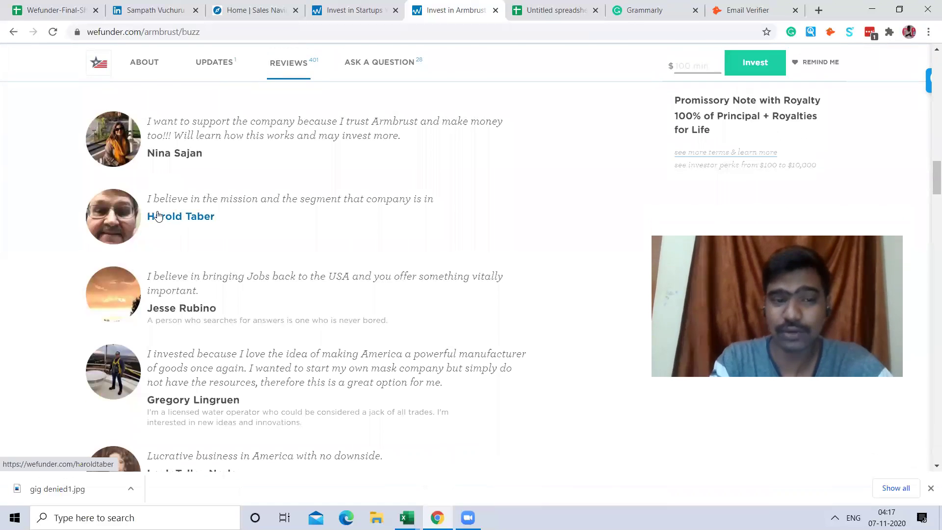
scroll(158, 211, "up", 1)
scroll(158, 211, "up", 3)
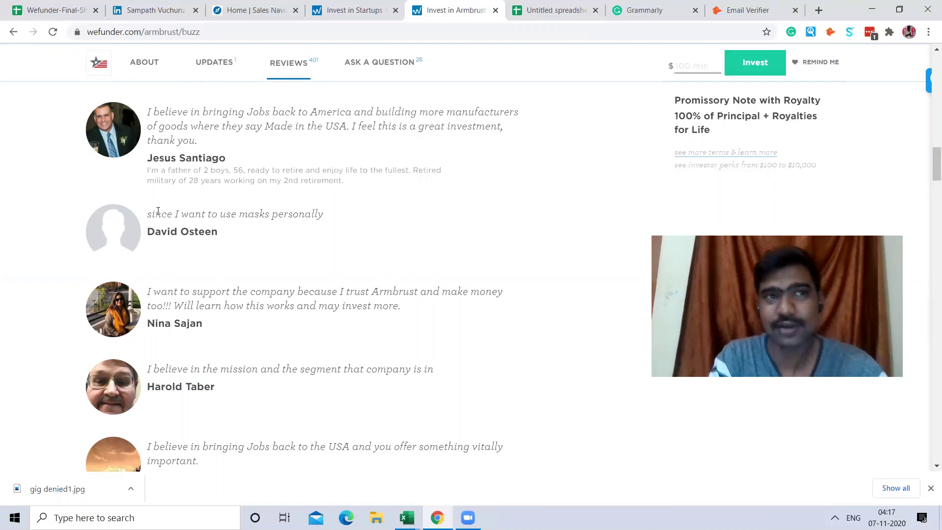
scroll(158, 211, "down", 1)
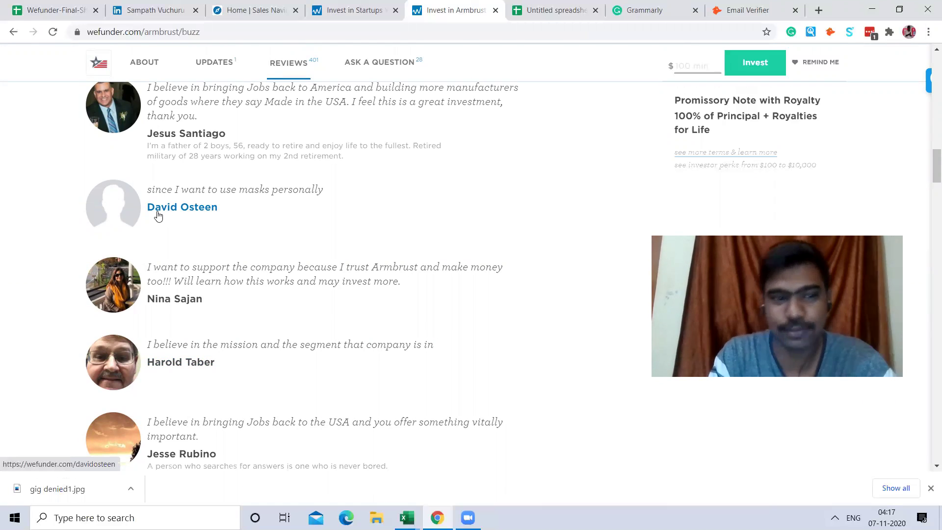
scroll(158, 216, "down", 4)
scroll(158, 216, "up", 4)
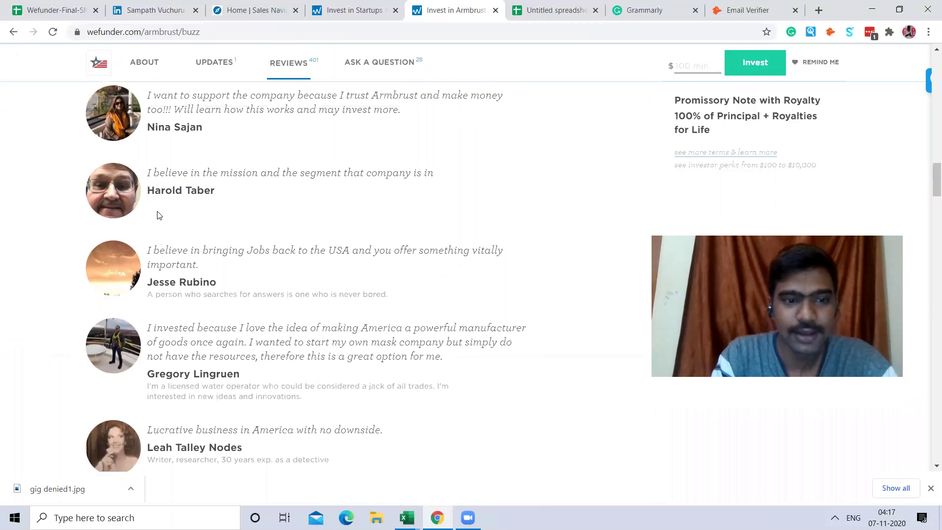
scroll(158, 216, "up", 8)
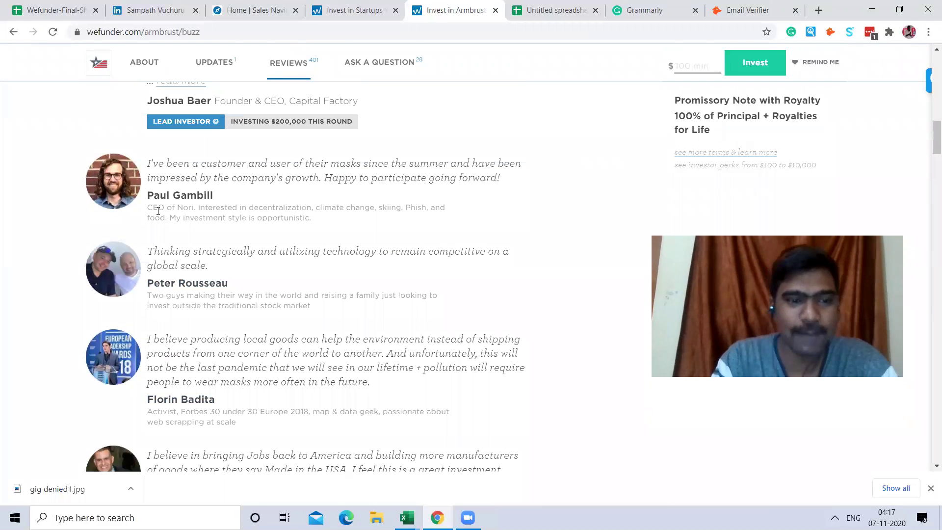
Open the next investor's Wefunder profile in a new tab and select his full name
right_click(189, 198)
left_click(206, 205)
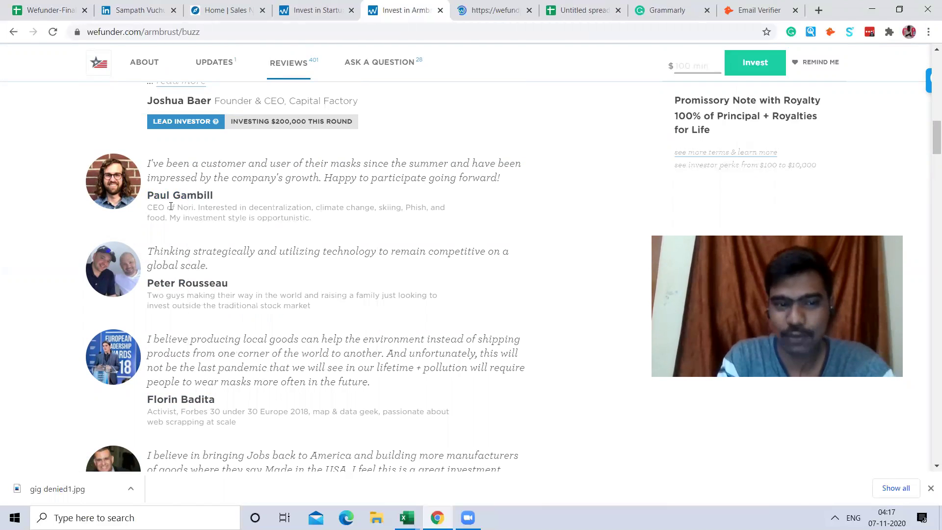
triple_click(171, 207)
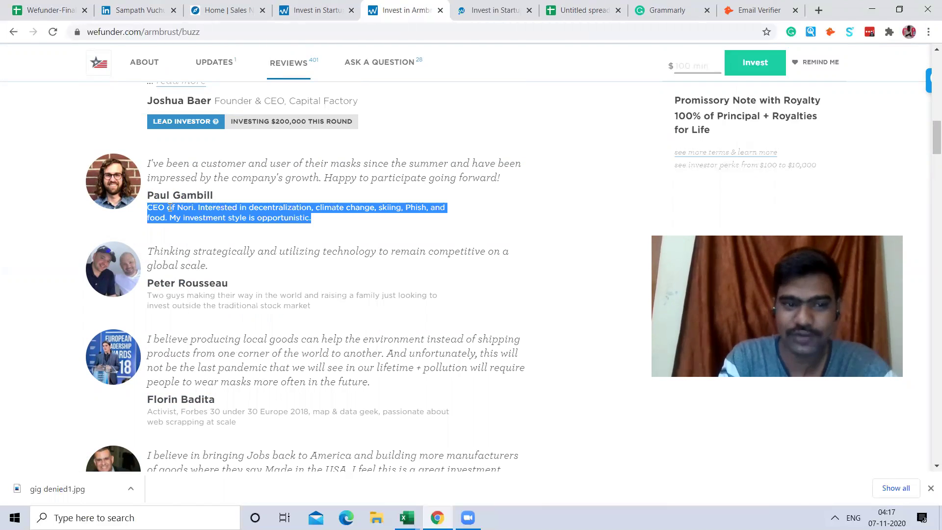
left_click(474, 4)
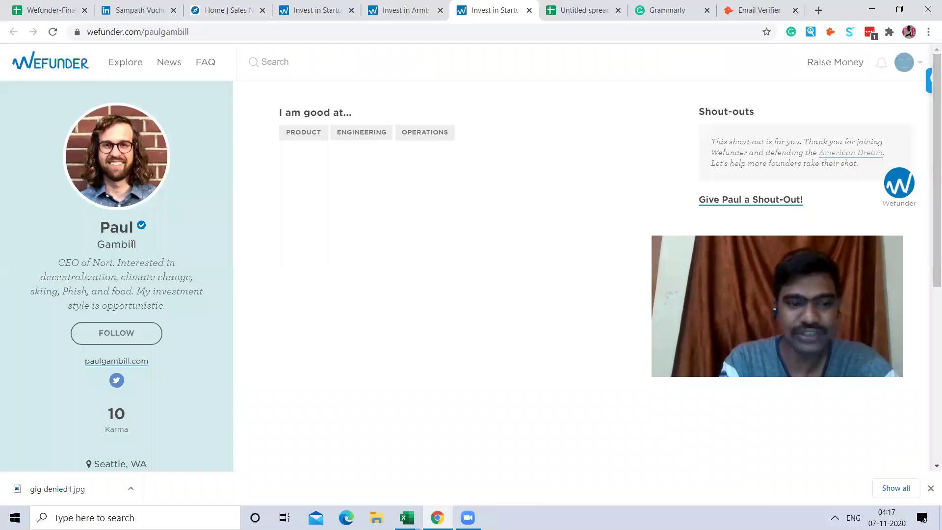
left_click_drag(135, 245, 93, 229)
key("ctrl+c")
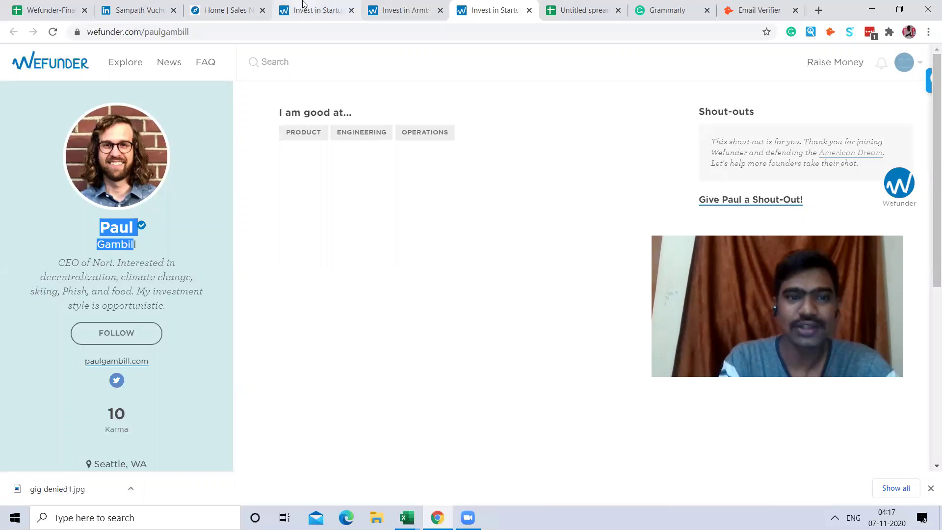
Bring up the Sales Navigator home page and reposition its tab among the open pages
left_click(301, 7)
left_click(231, 8)
left_click_drag(375, 4, 491, 6)
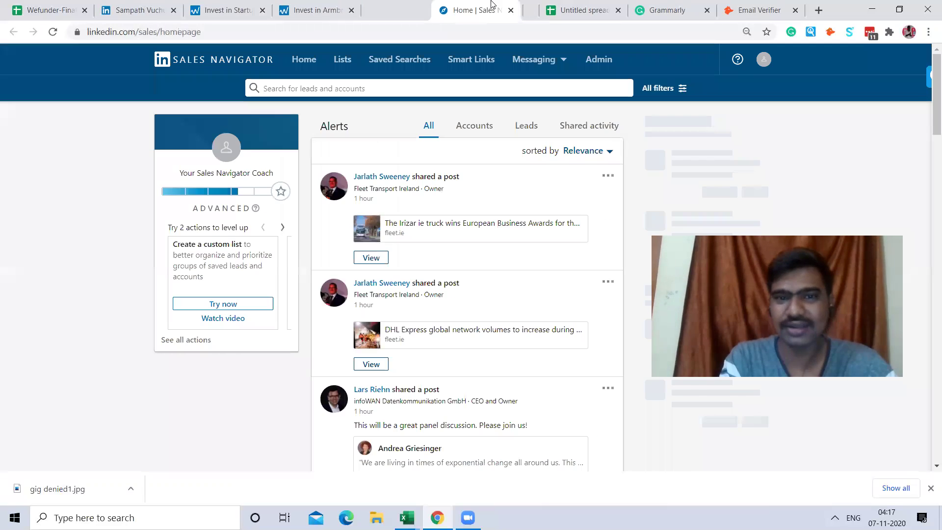
Search Sales Navigator leads for the copied investor name
left_click(375, 91)
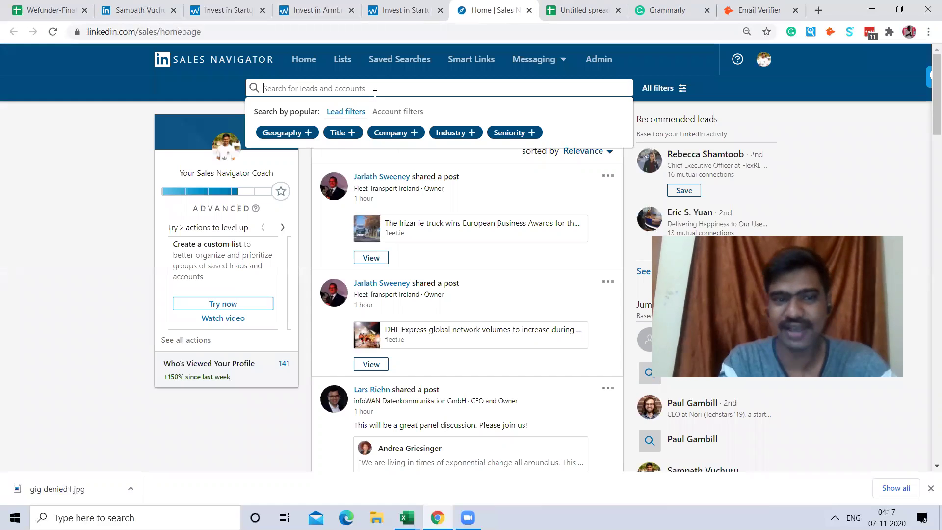
key("Return")
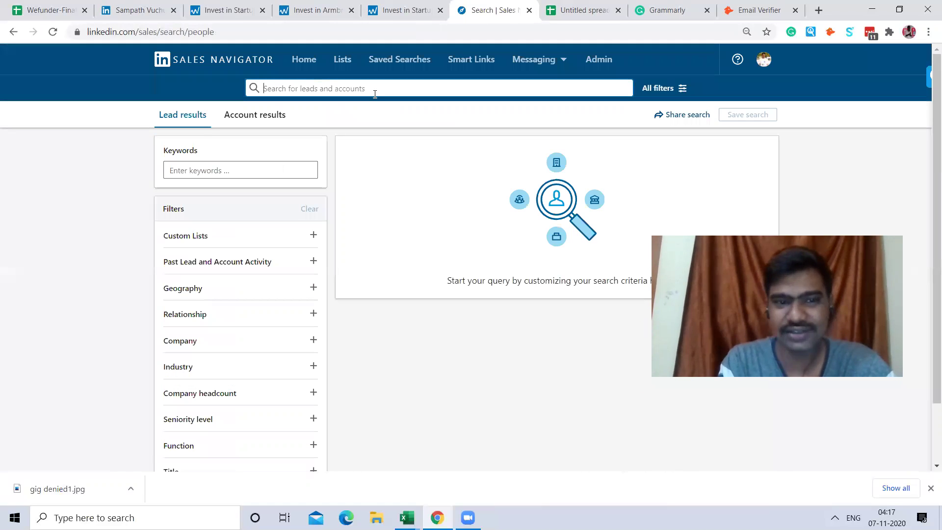
key("ctrl+v")
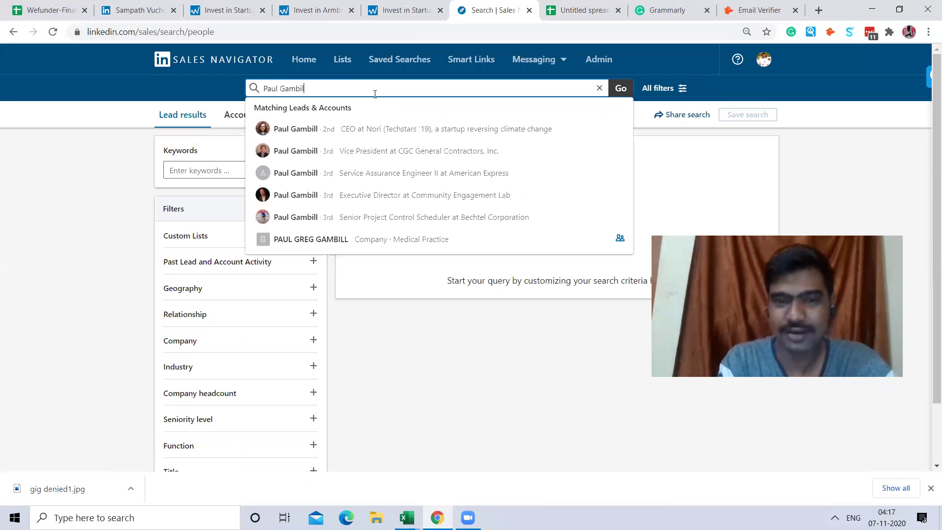
key("Return")
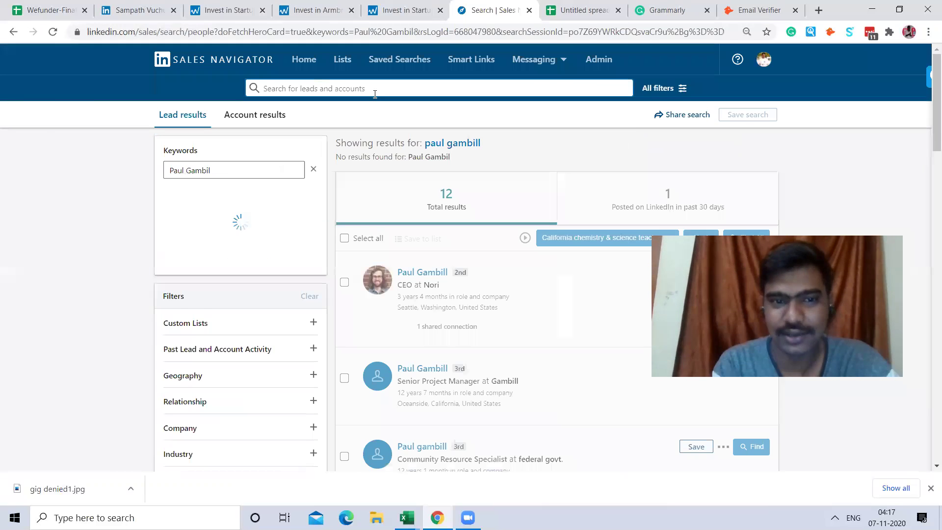
Review the 12 lead results and open the top match, the CEO at Nori
left_click_drag(112, 6, 378, 6)
left_click(524, 4)
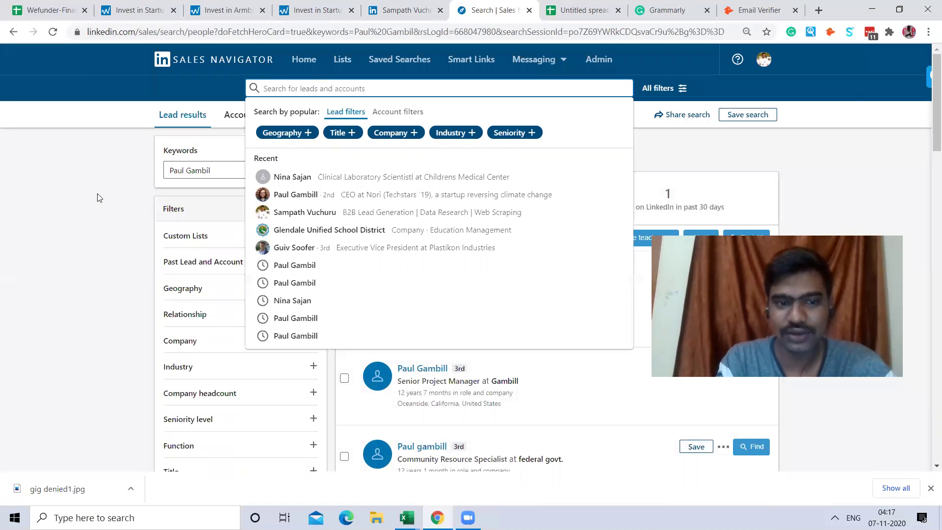
scroll(354, 147, "down", 2)
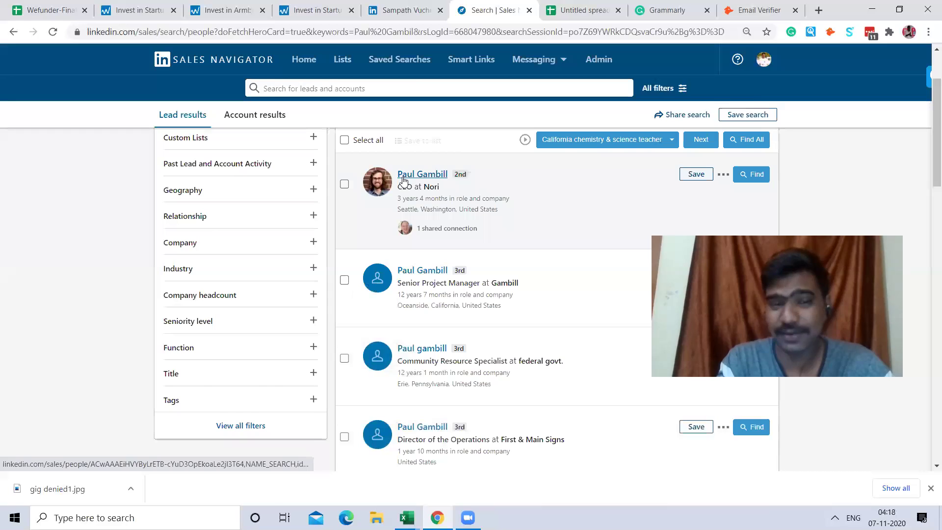
left_click(416, 12)
left_click(314, 5)
left_click(507, 4)
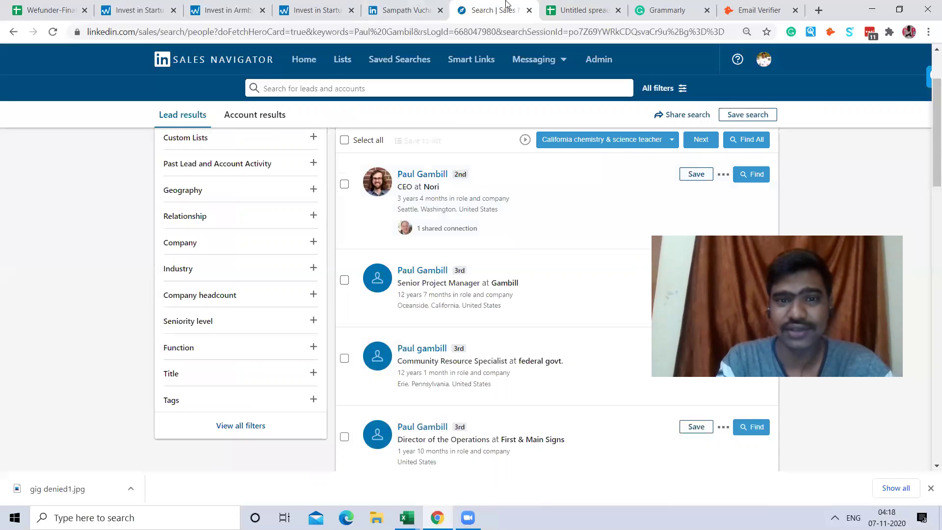
left_click(426, 174)
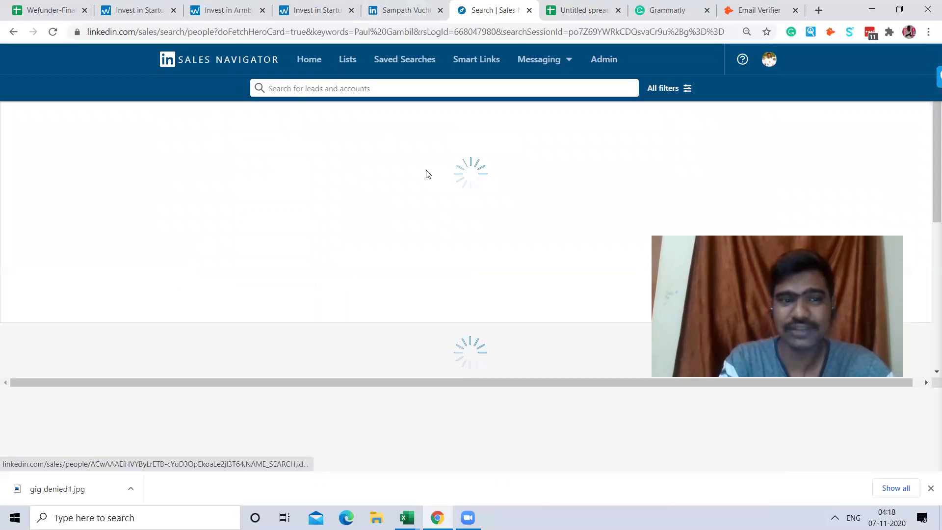
Copy the lead's name and search regular LinkedIn for it
left_click_drag(291, 133, 213, 133)
key("ctrl+c")
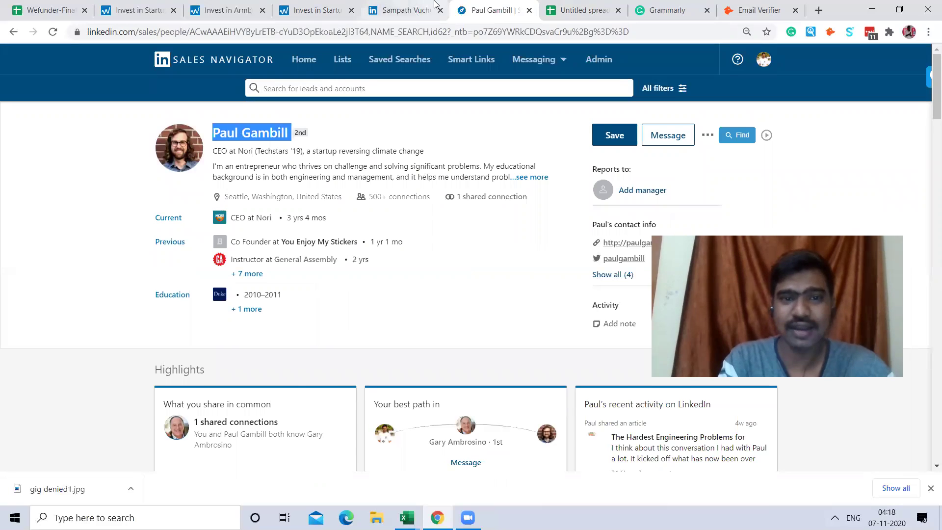
left_click(435, 3)
left_click(272, 50)
key("ctrl+v")
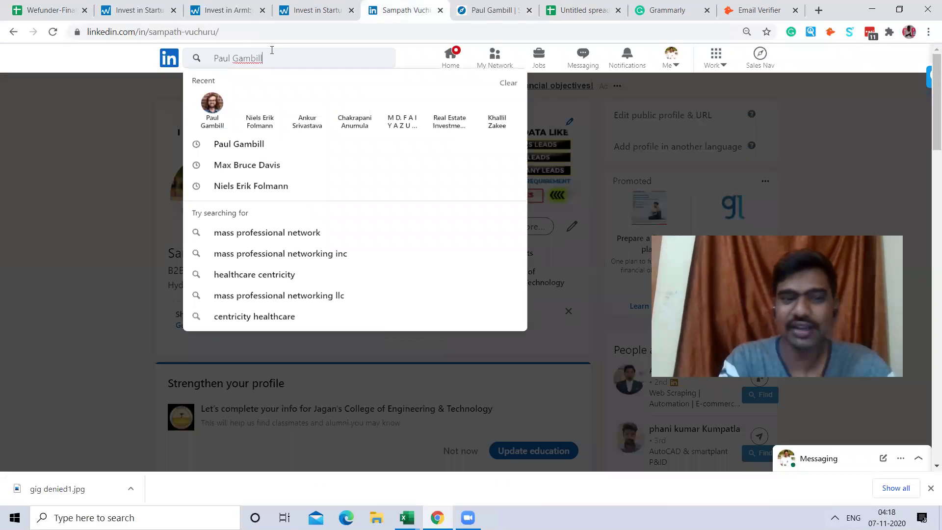
key("Return")
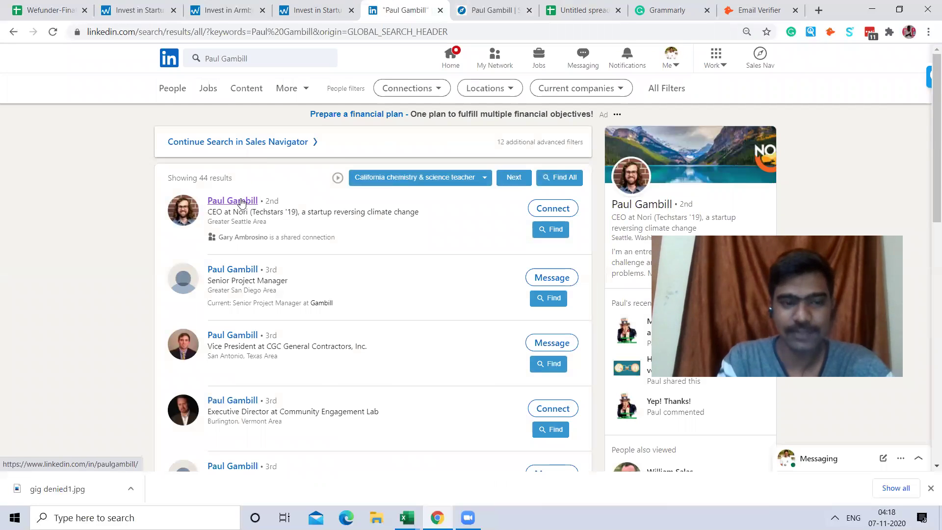
Open the investor's LinkedIn profile, place its tab after Sales Navigator, and select his name
left_click(241, 201)
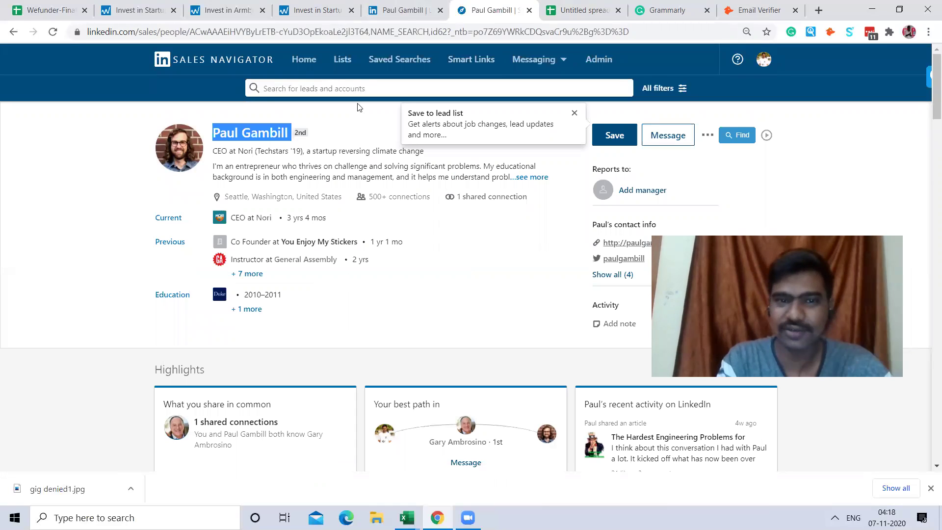
left_click(434, 5)
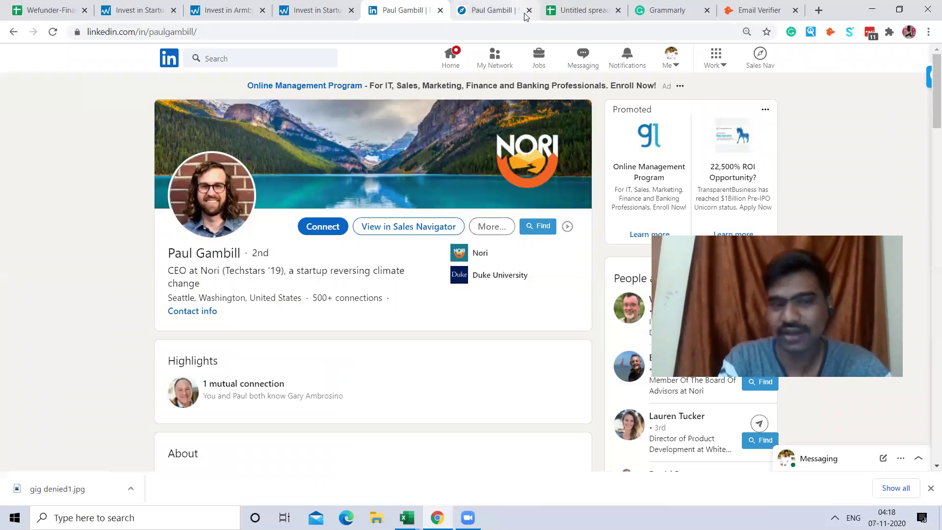
left_click_drag(430, 4, 496, 6)
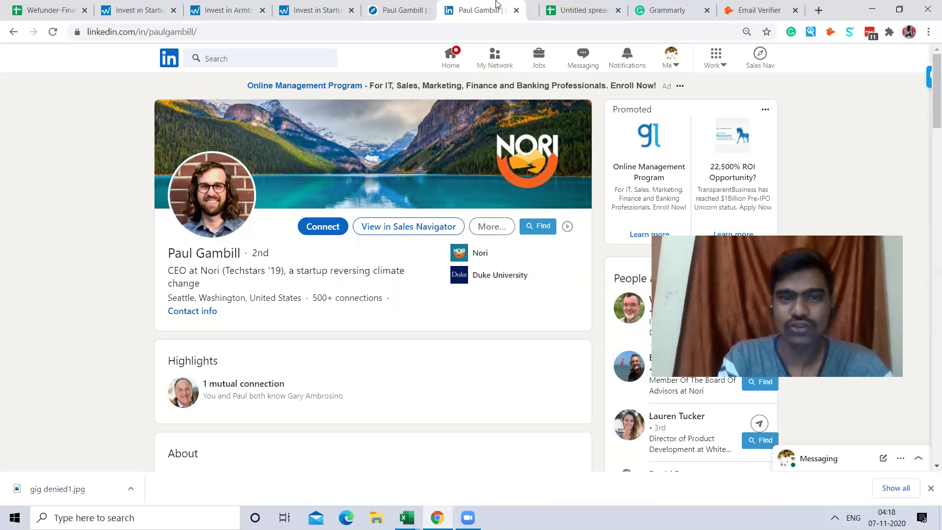
left_click(259, 38)
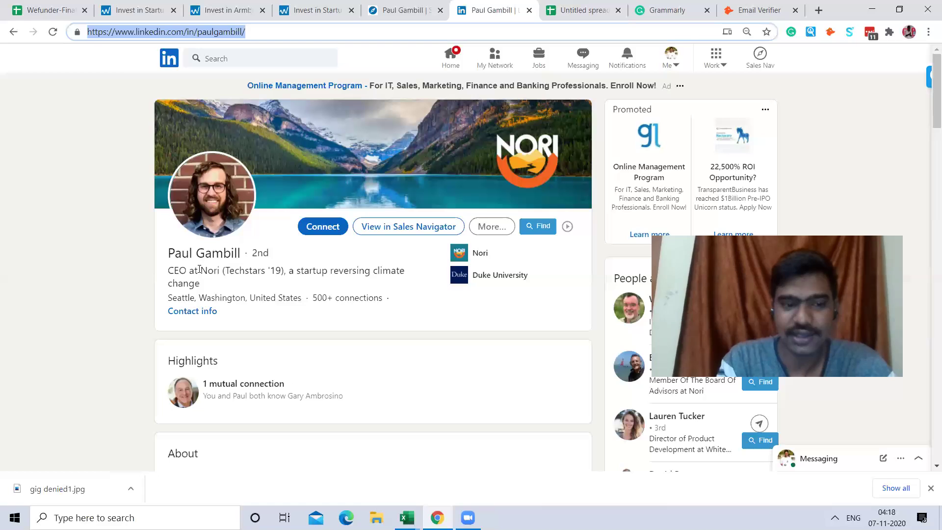
triple_click(199, 270)
triple_click(203, 253)
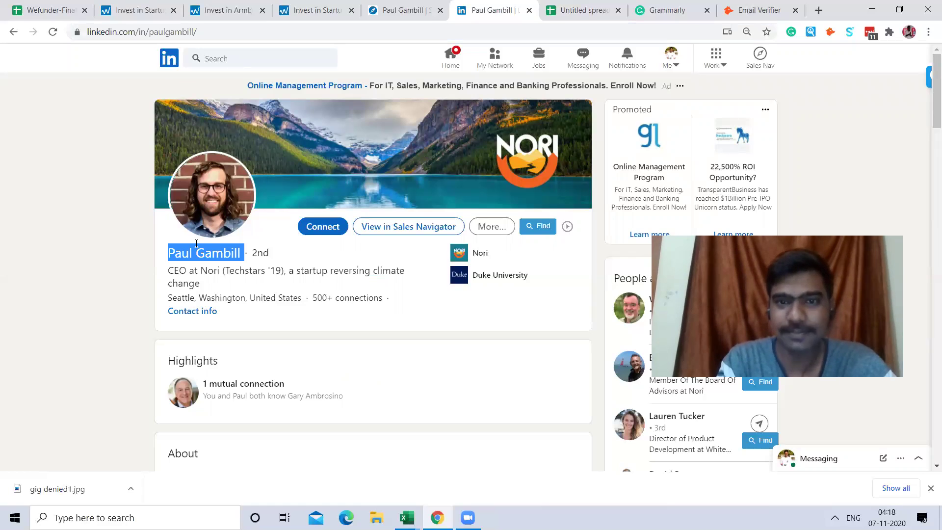
left_click(579, 10)
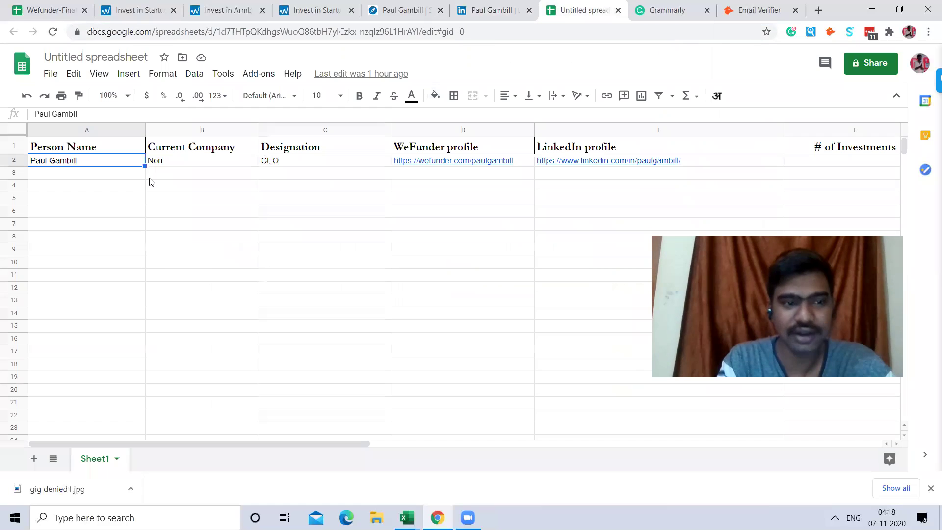
Delete the old row 2 and paste the investor's name into A2
right_click(21, 162)
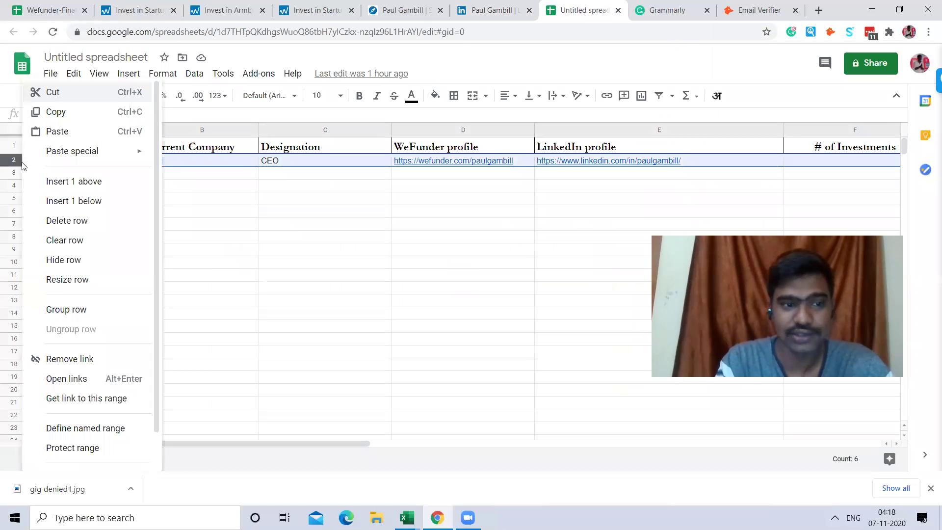
left_click(64, 220)
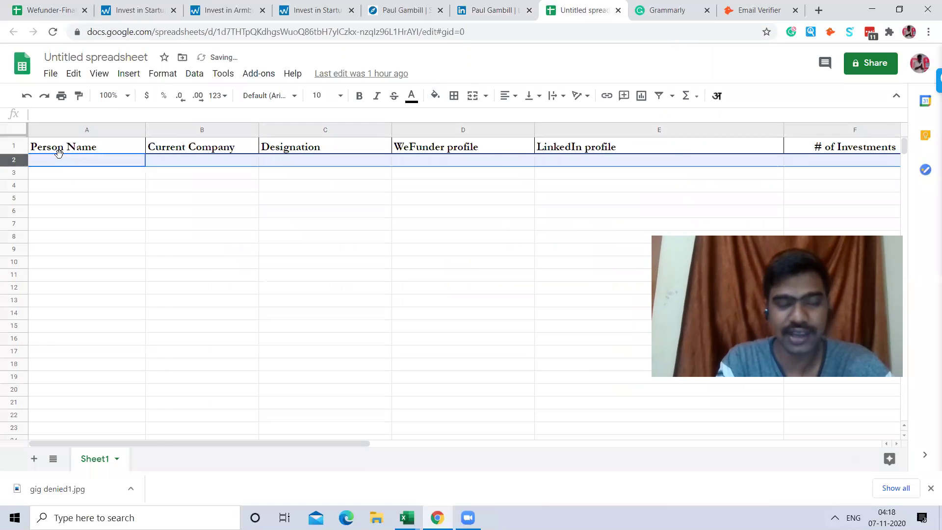
double_click(59, 158)
key("ctrl+v")
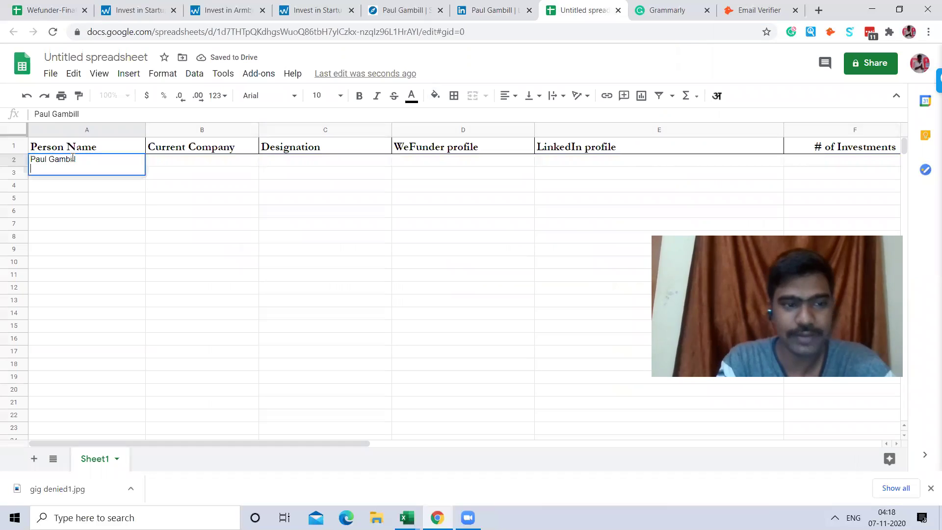
left_click(171, 169)
Fill C2 with designation CEO and B2 with company Nori from the LinkedIn headline
left_click(483, 10)
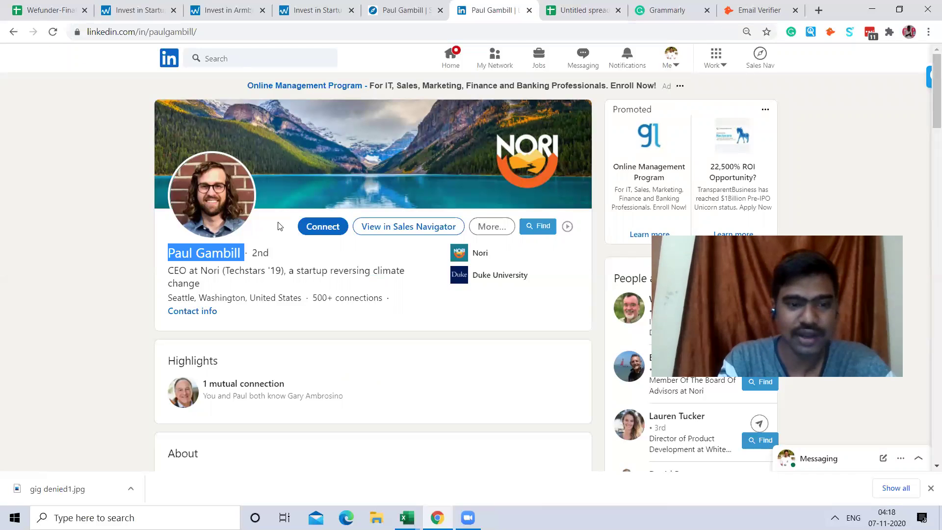
left_click_drag(190, 271, 169, 271)
key("ctrl+c")
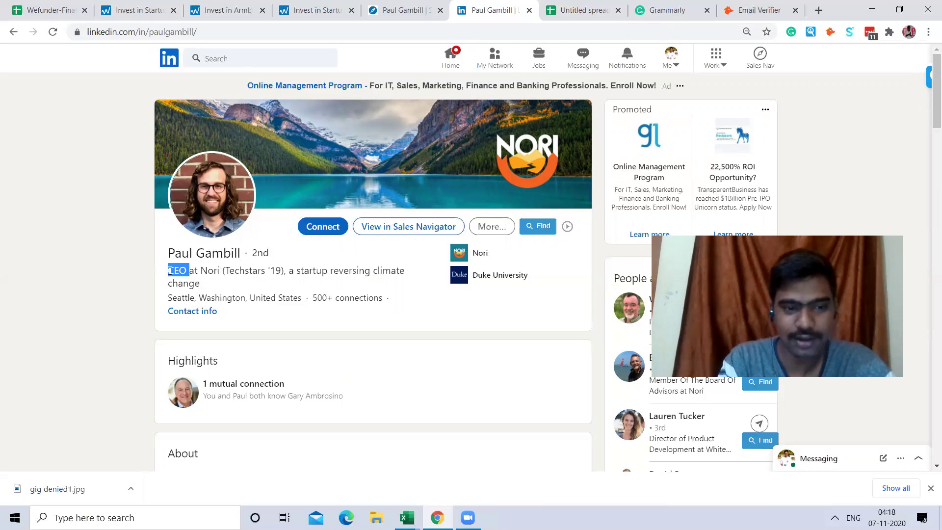
left_click(580, 10)
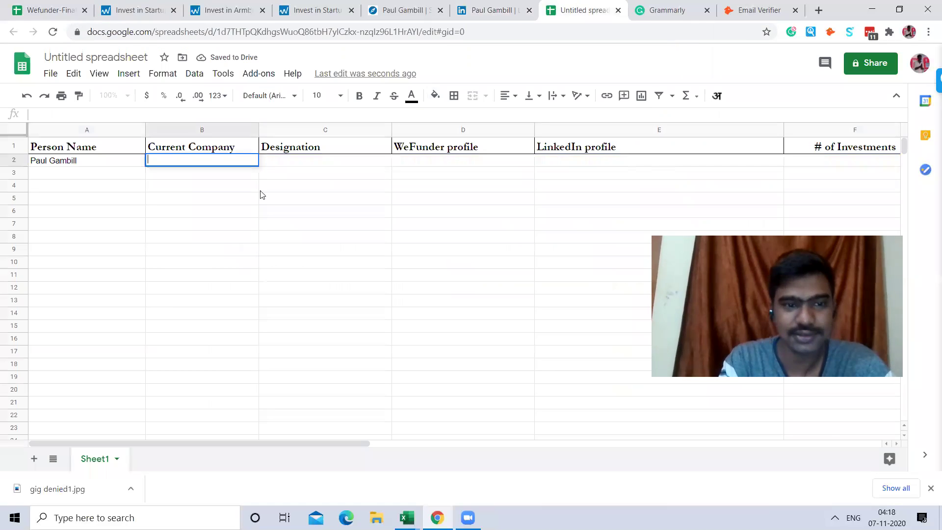
left_click(300, 165)
key("ctrl+v")
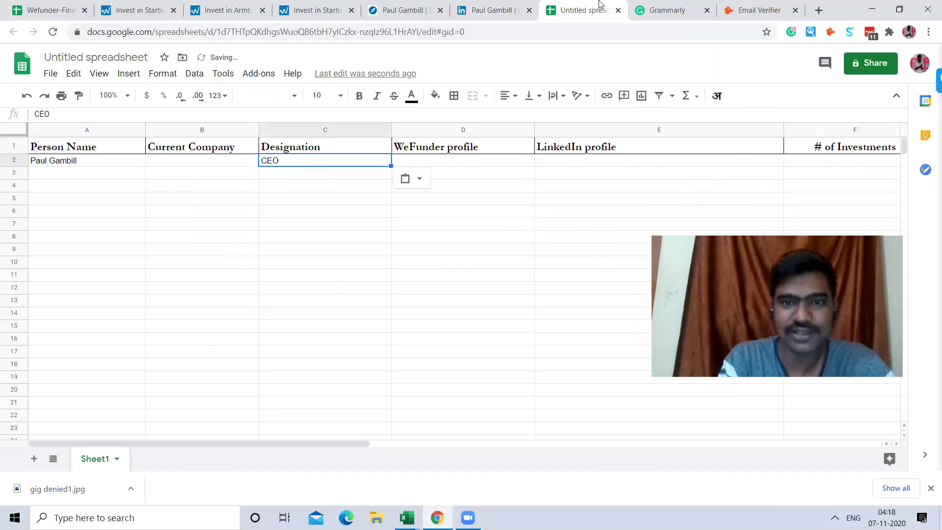
left_click(493, 5)
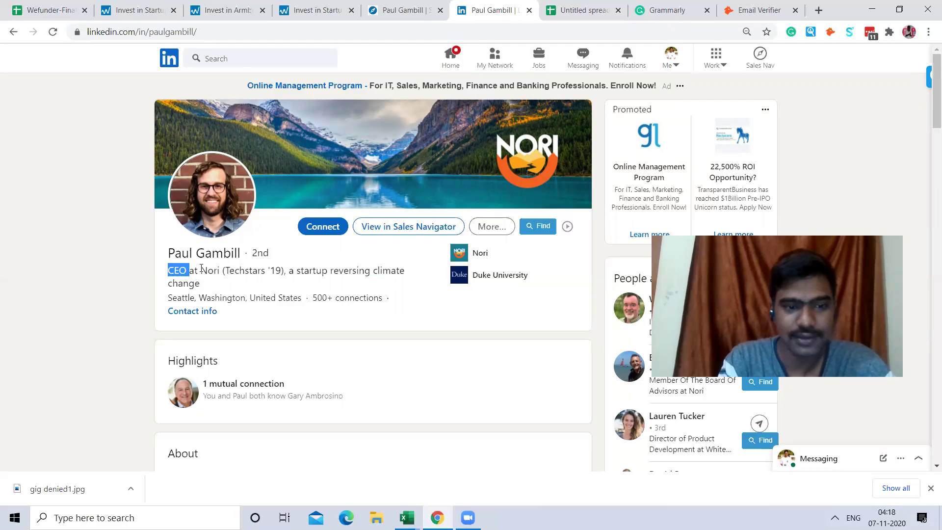
left_click_drag(201, 268, 220, 268)
key("ctrl+c")
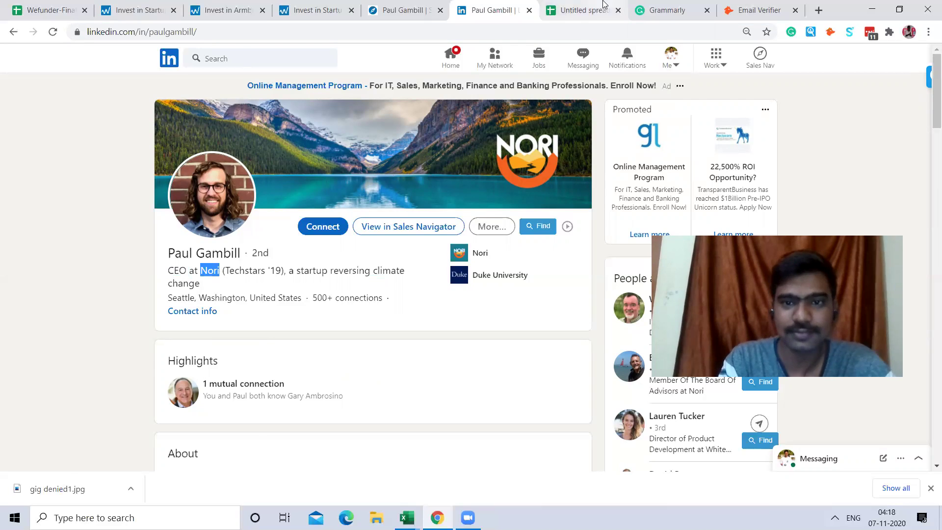
left_click(582, 10)
left_click(215, 165)
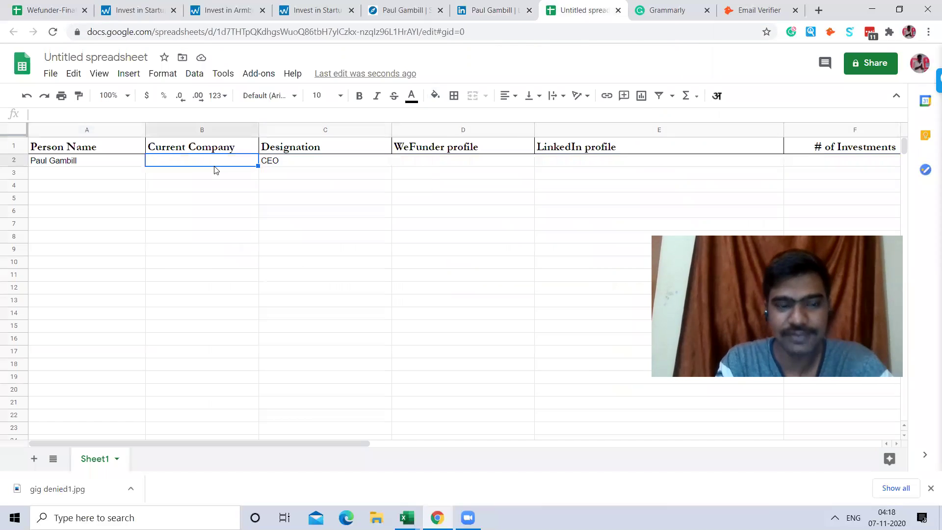
key("ctrl+v")
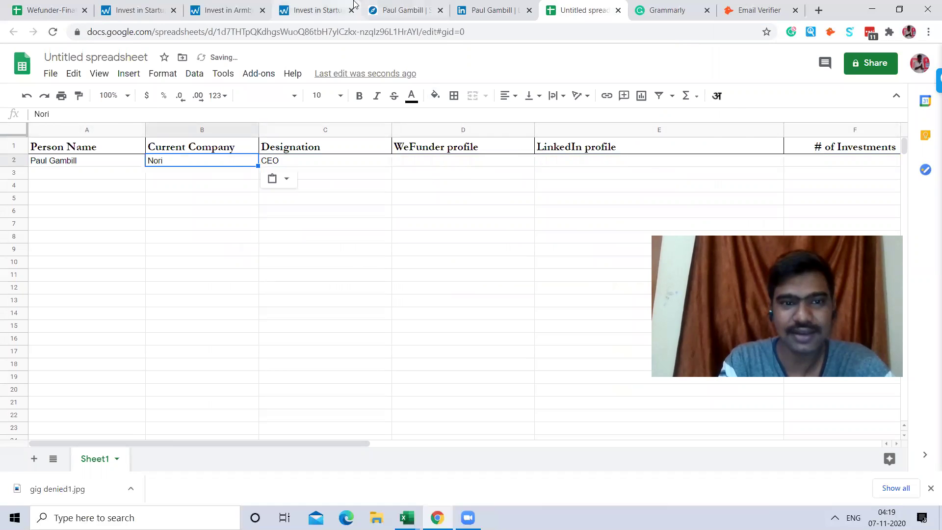
Paste the investor's Wefunder profile link into D2
left_click(315, 10)
left_click(144, 32)
key("ctrl+c")
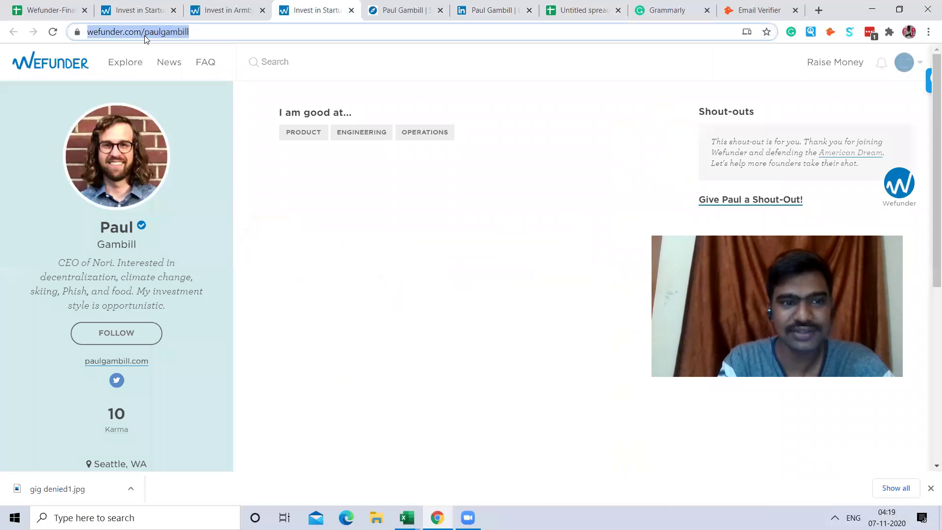
left_click(624, 6)
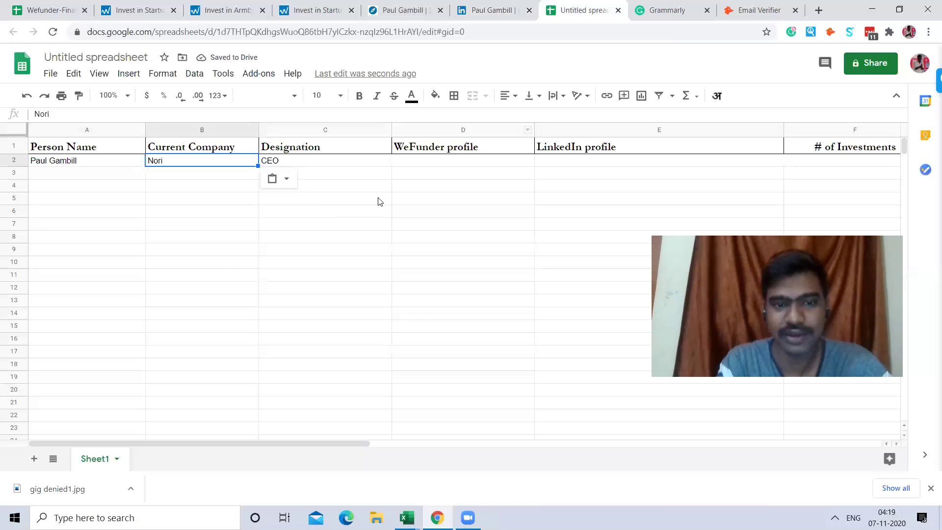
left_click(448, 163)
key("ctrl+v")
Paste the investor's LinkedIn profile link into E2 and move on to F2
left_click(408, 10)
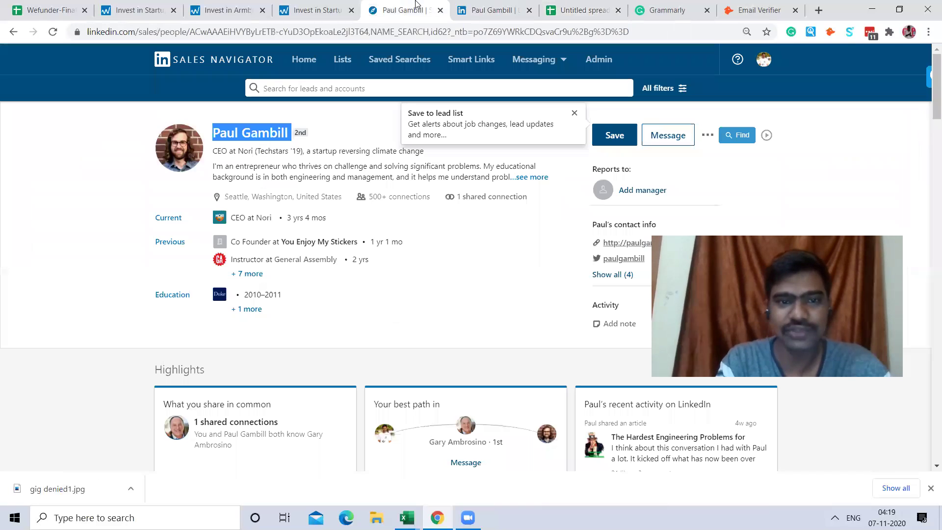
left_click(494, 10)
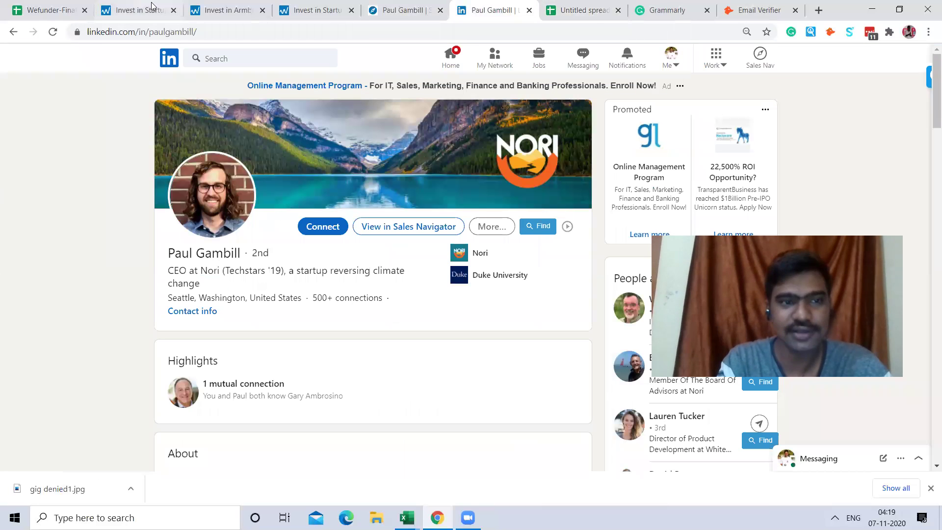
left_click(162, 32)
key("ctrl+c")
left_click(600, 5)
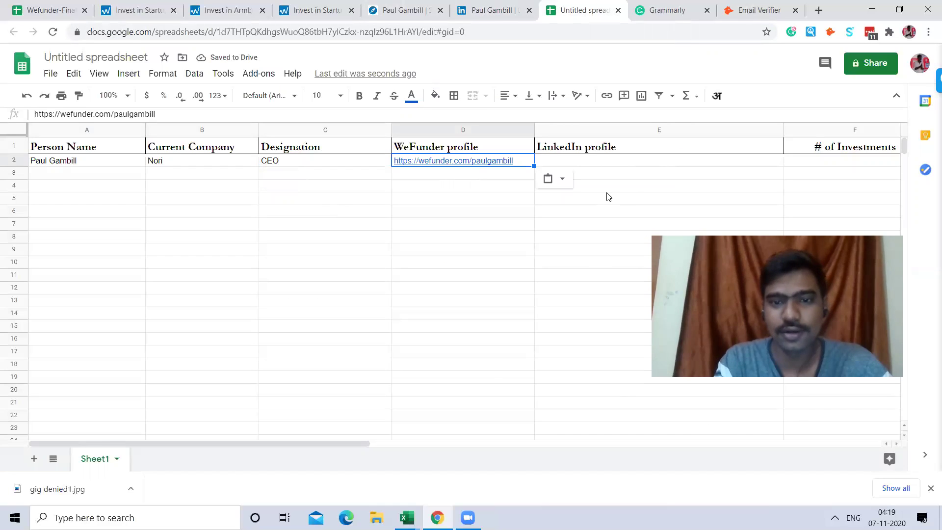
left_click(610, 173)
left_click(613, 162)
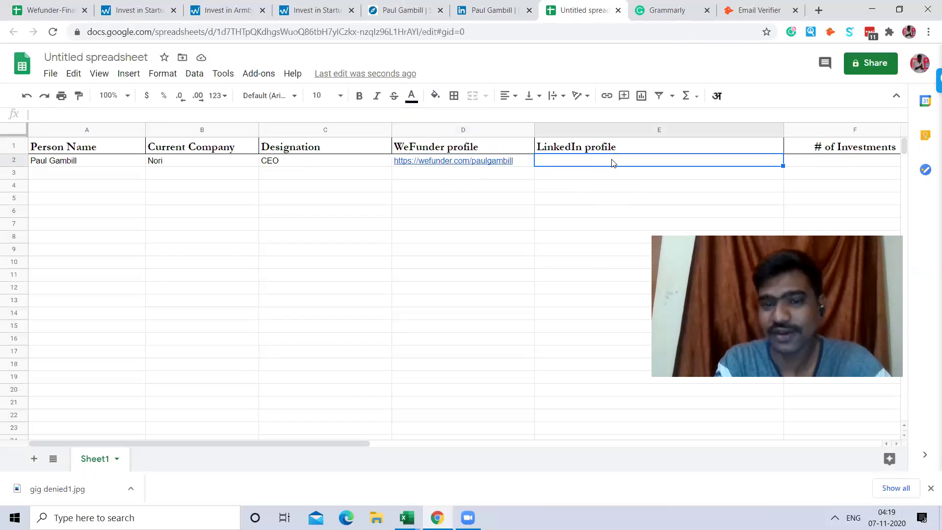
key("ctrl+v")
key("Tab")
key("Tab")
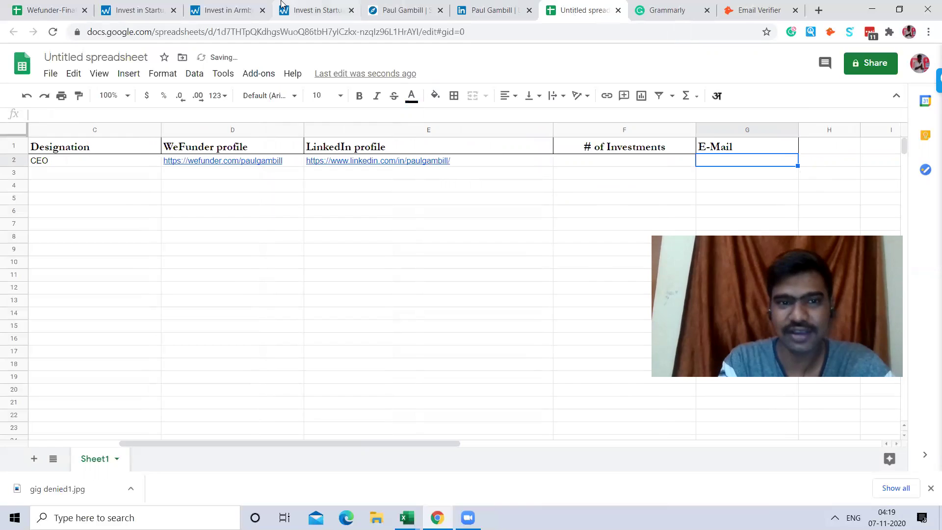
left_click(283, 6)
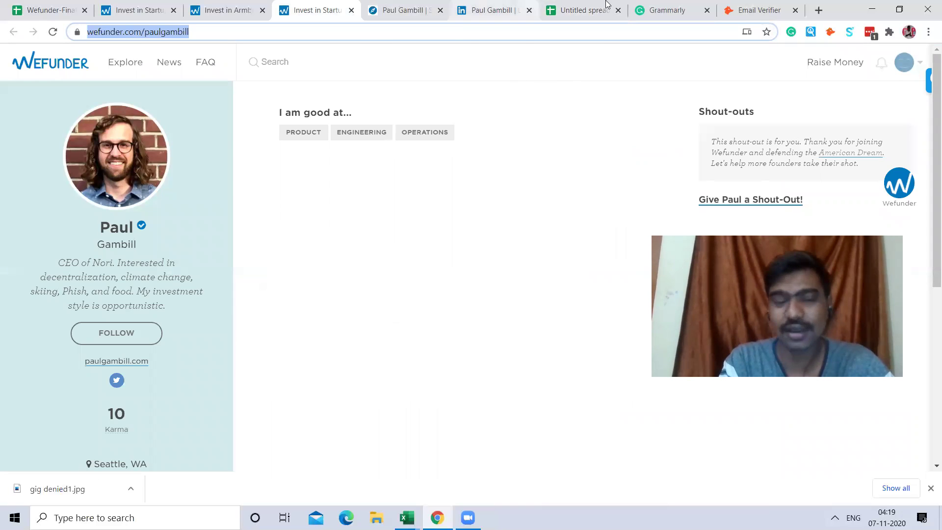
left_click(584, 8)
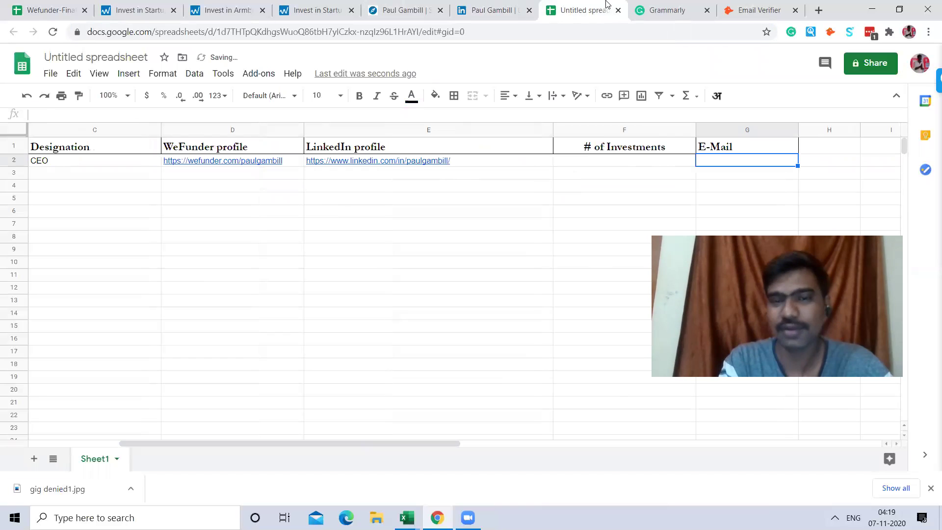
left_click(614, 162)
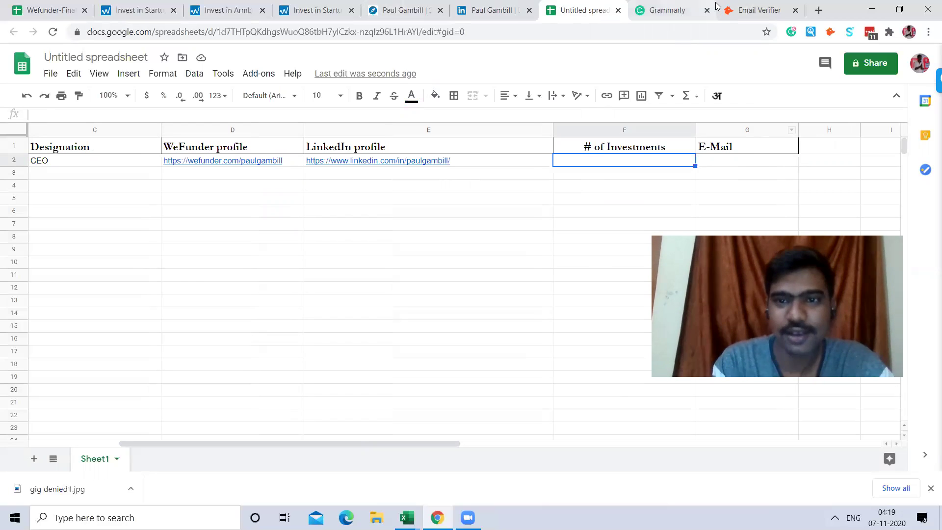
From the saved-links document, open seamless.ai and salesql.com in new tabs
left_click(655, 4)
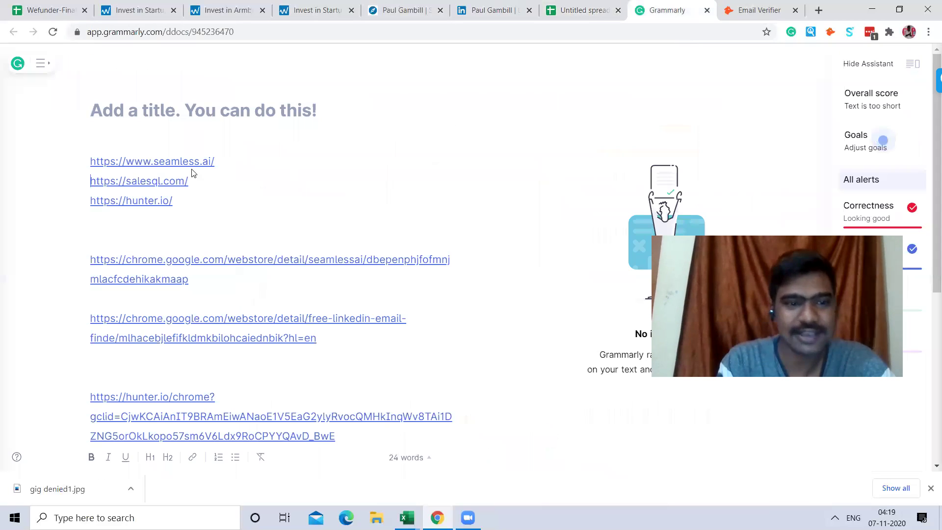
left_click_drag(233, 163, 84, 153)
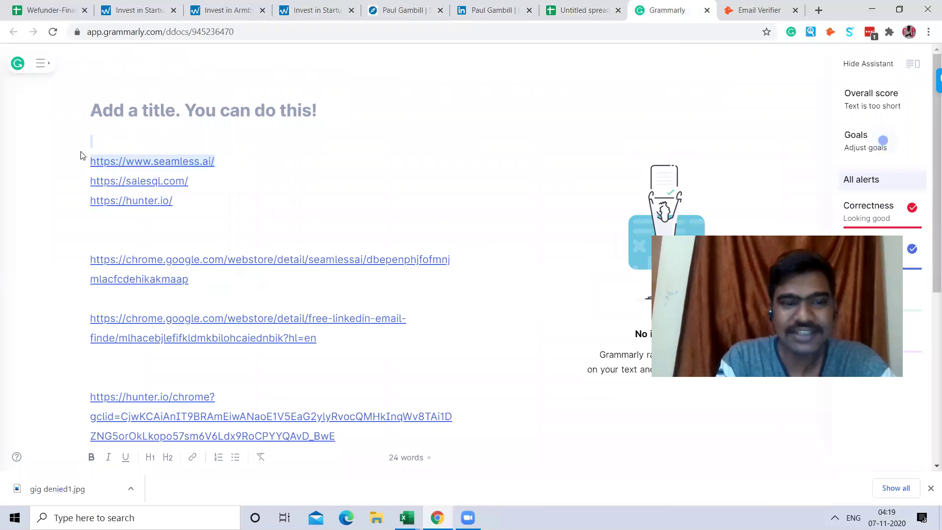
right_click(116, 161)
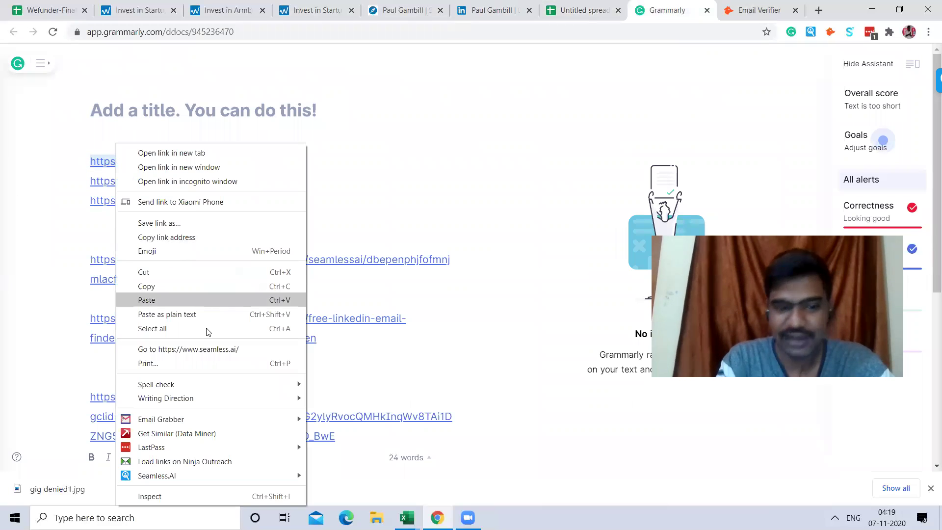
left_click(207, 347)
left_click(621, 9)
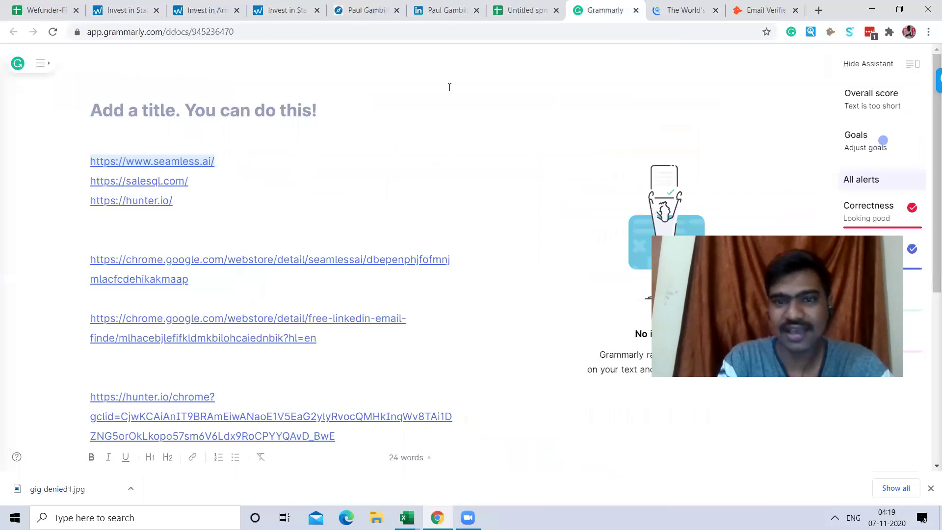
left_click_drag(202, 181, 85, 181)
right_click(96, 180)
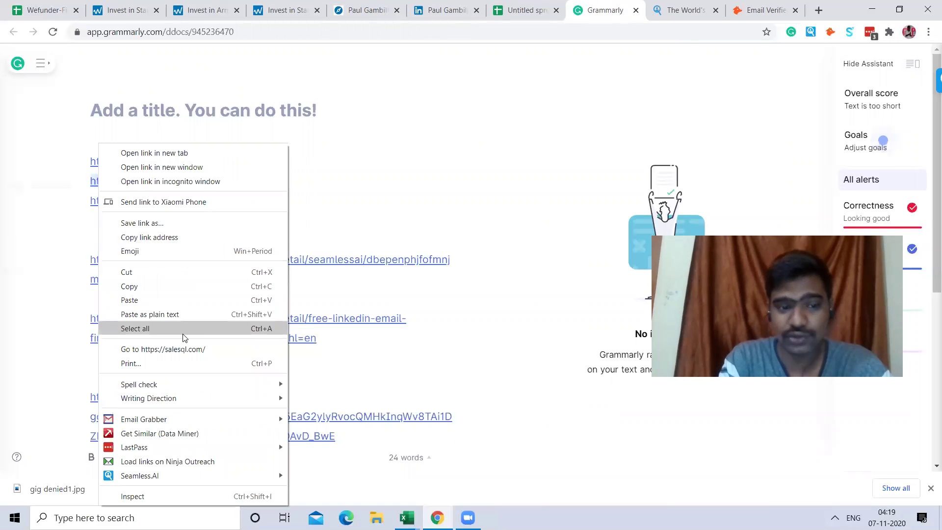
left_click(194, 350)
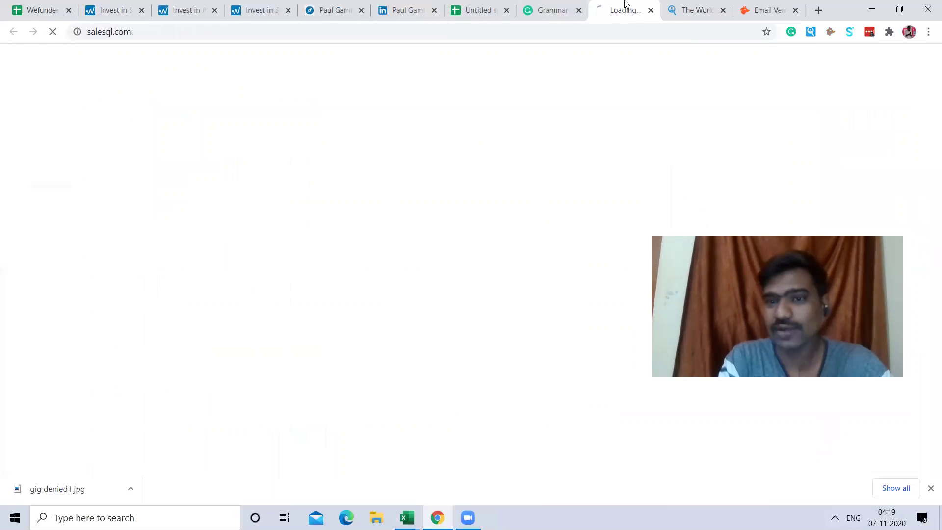
Look over the SalesQL, Seamless.AI and Hunter Email Verifier tabs, then return to the spreadsheet
left_click(768, 7)
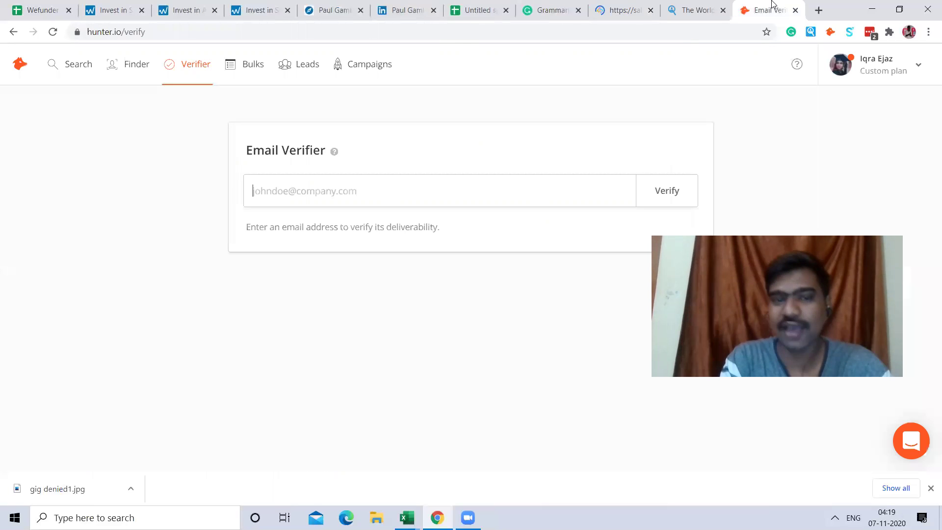
left_click(594, 4)
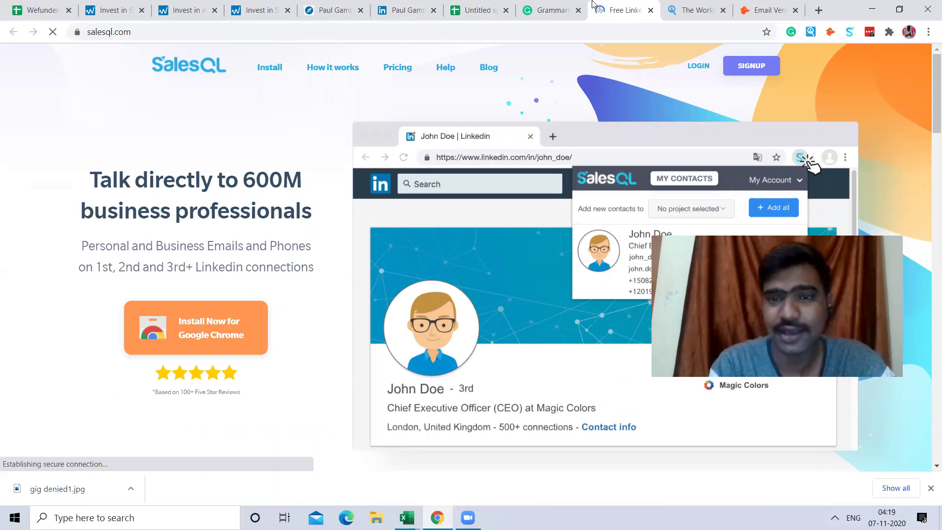
left_click_drag(665, 4, 621, 4)
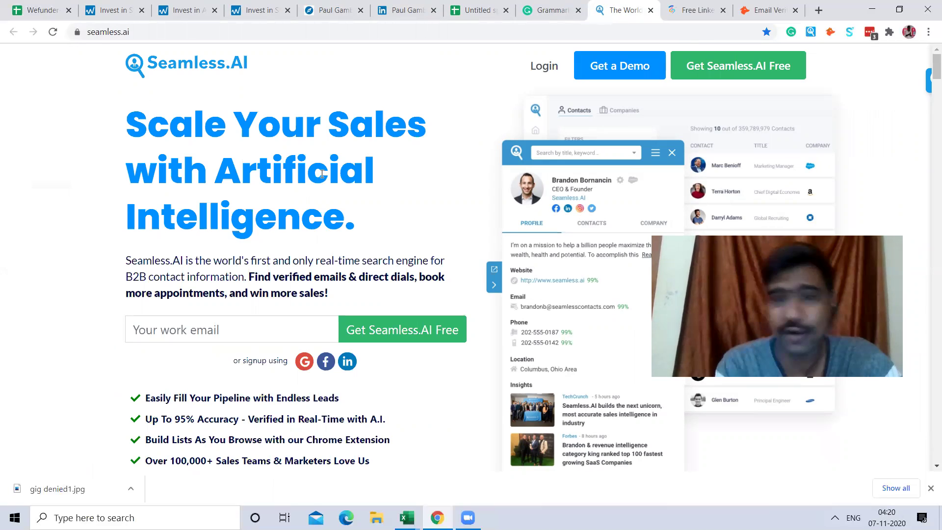
left_click(729, 6)
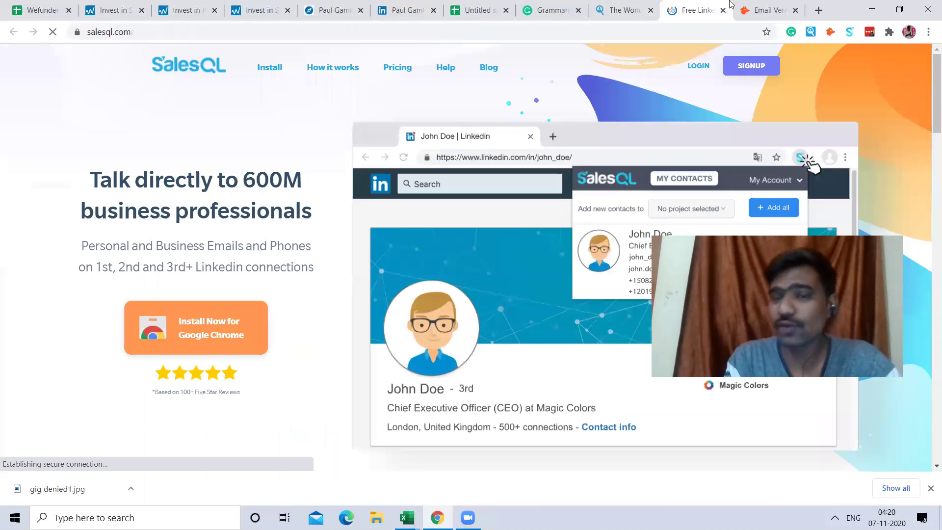
left_click(761, 6)
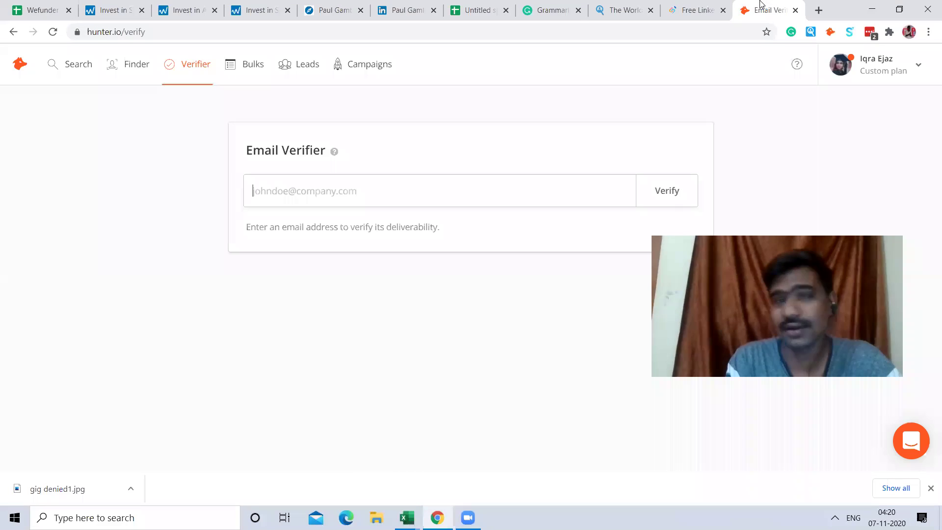
left_click(628, 4)
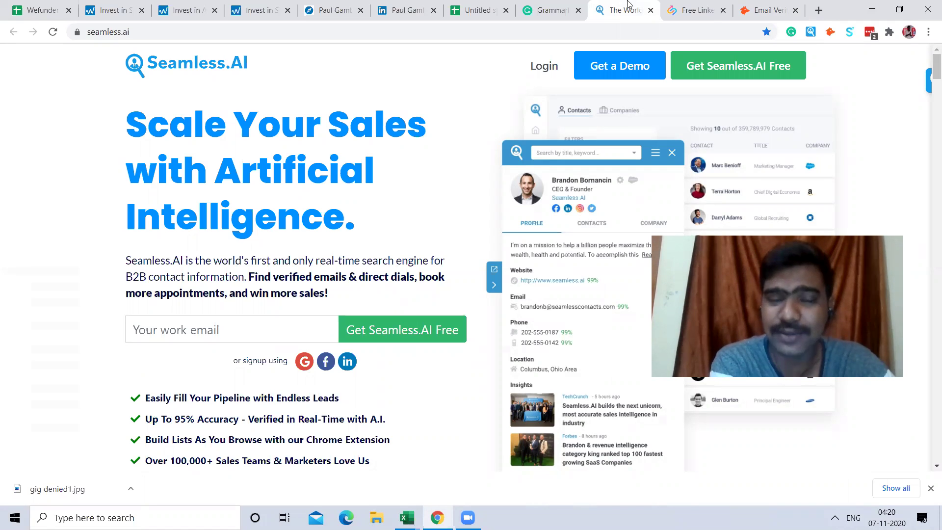
left_click(673, 5)
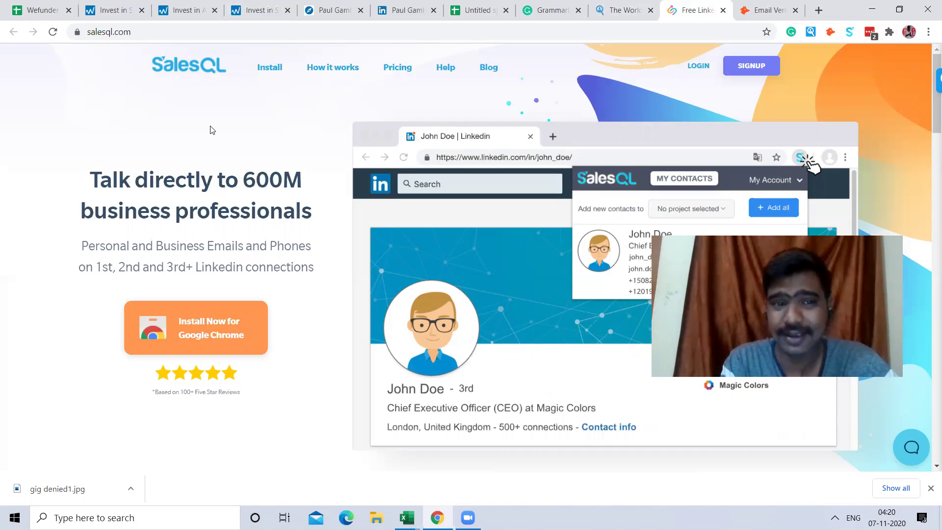
left_click(762, 7)
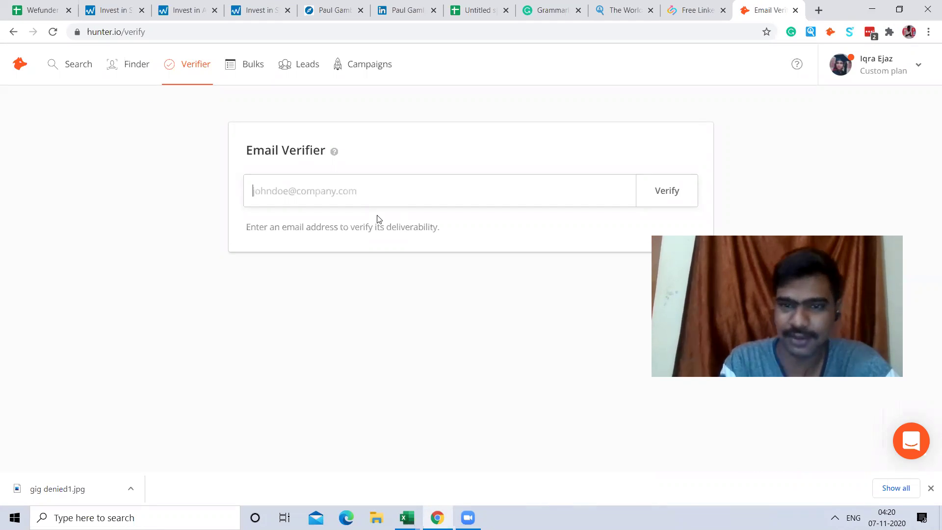
left_click(476, 6)
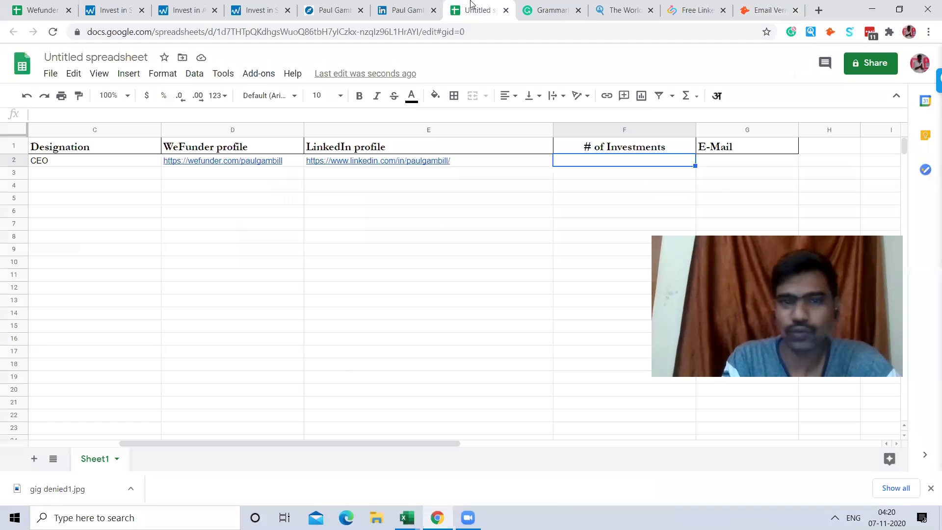
On the investor's LinkedIn profile, add him to Seamless.AI and open his My Saved Contacts entry
left_click(383, 7)
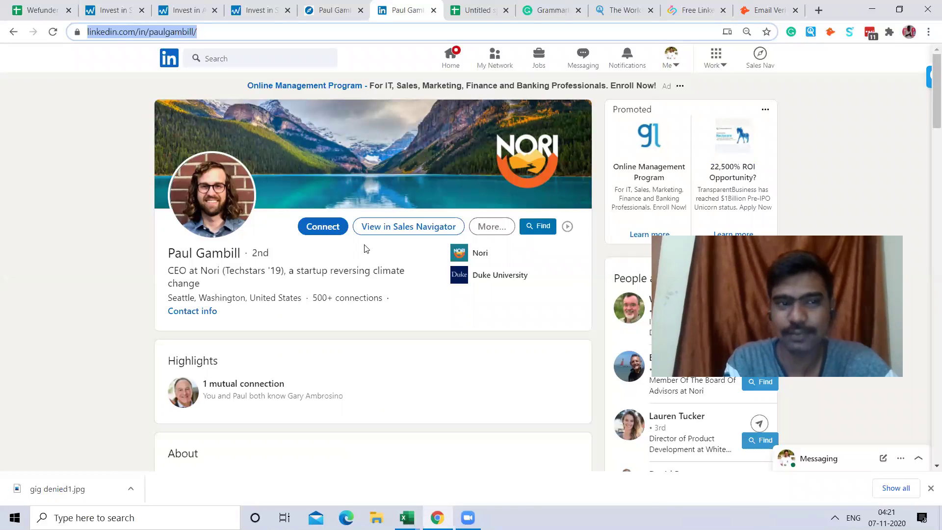
left_click(528, 233)
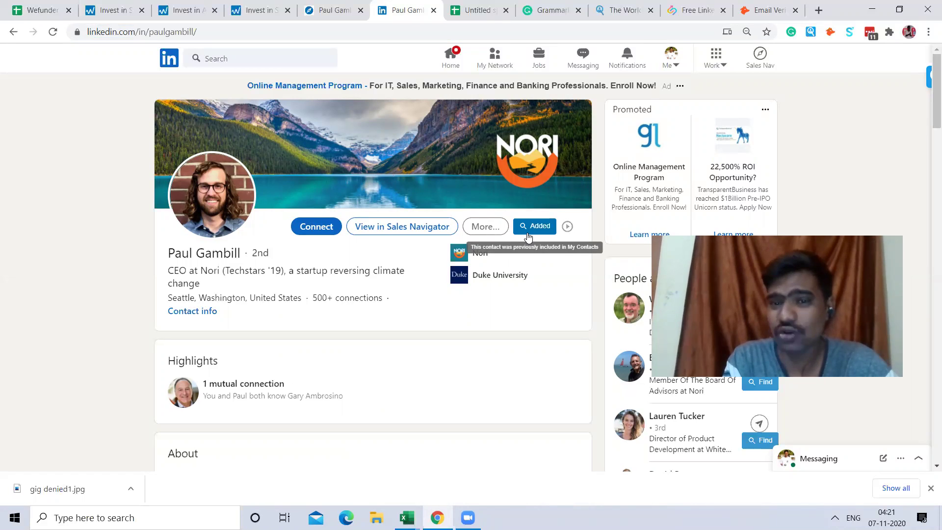
left_click(528, 234)
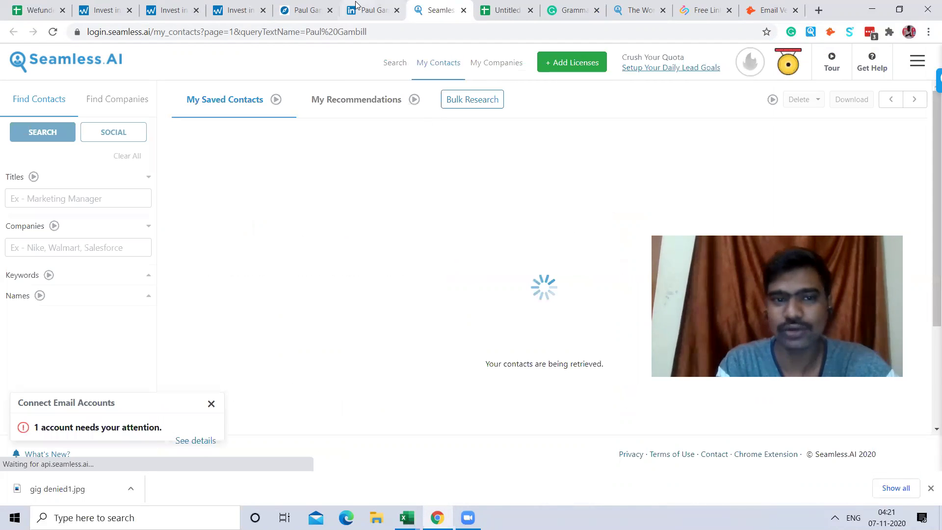
Look up the investor's LinkedIn profile in SalesQL and copy his personal Gmail address
left_click(368, 10)
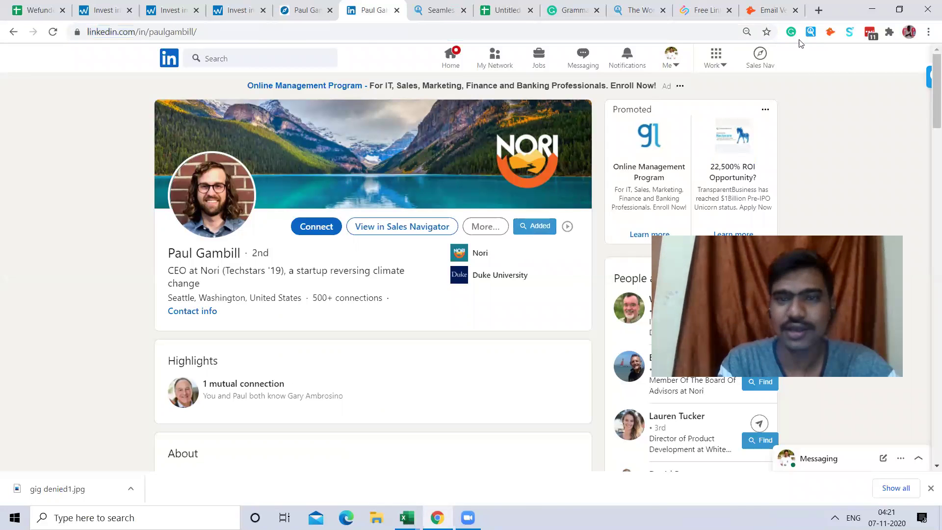
left_click(850, 33)
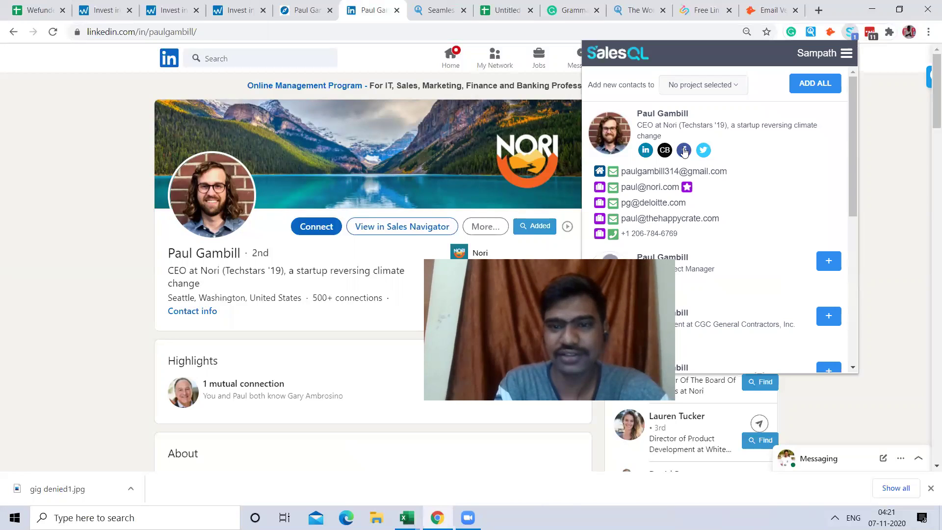
left_click(684, 151)
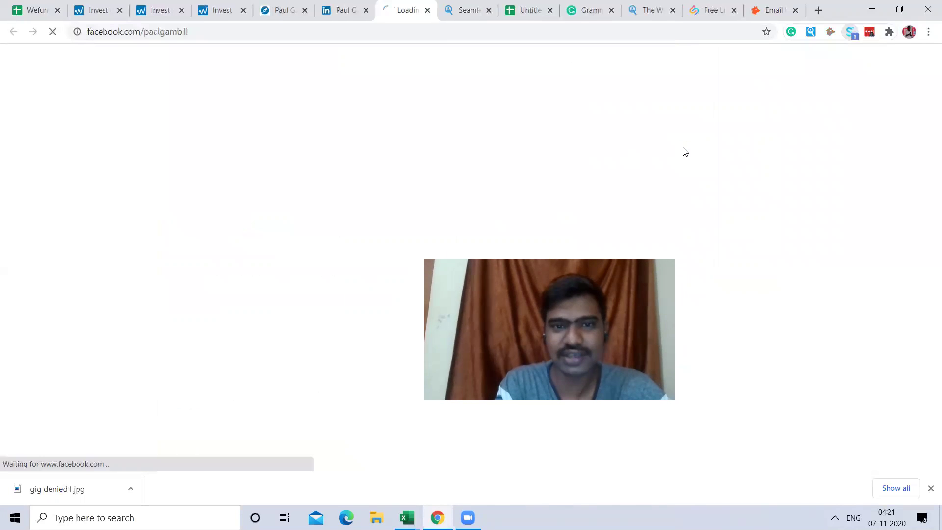
left_click(362, 10)
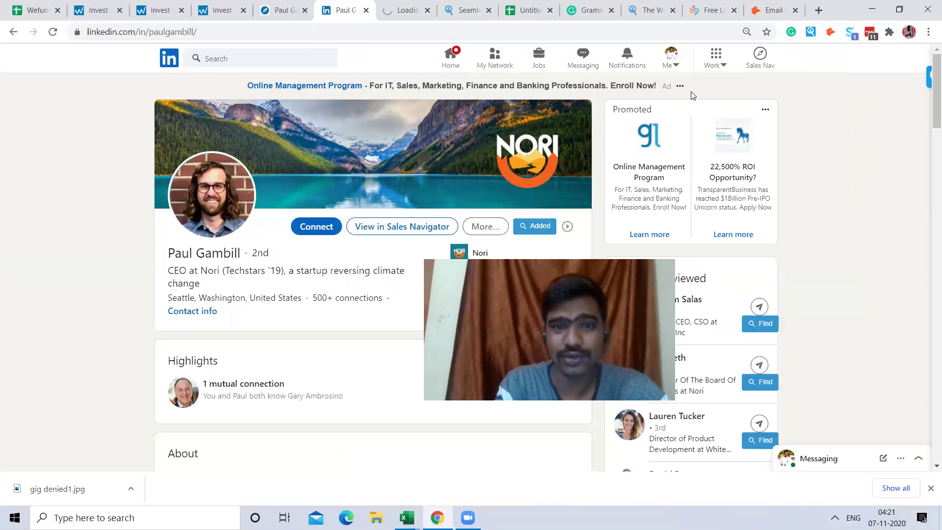
left_click(850, 32)
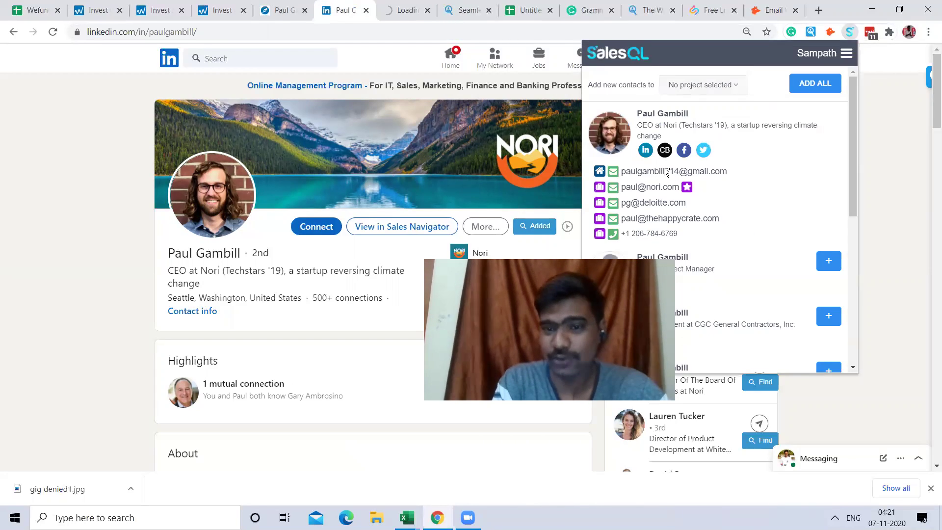
triple_click(666, 171)
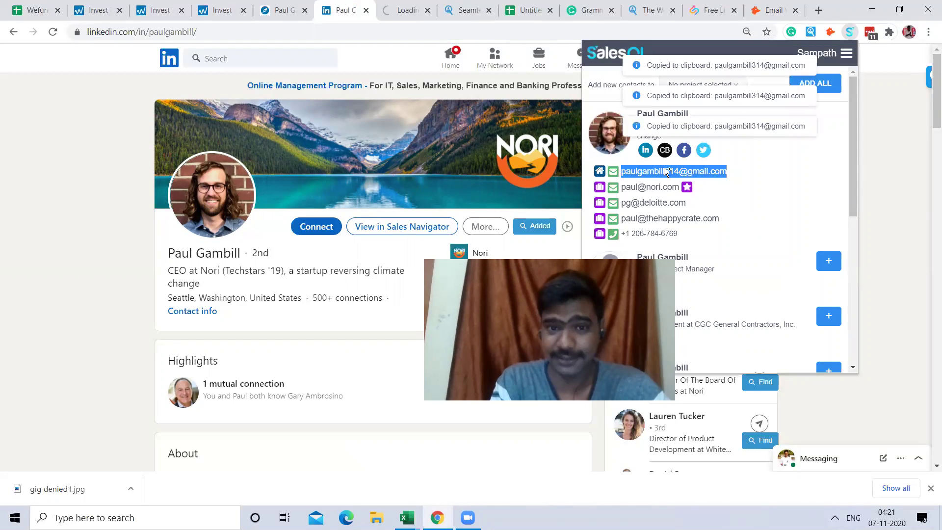
left_click(464, 10)
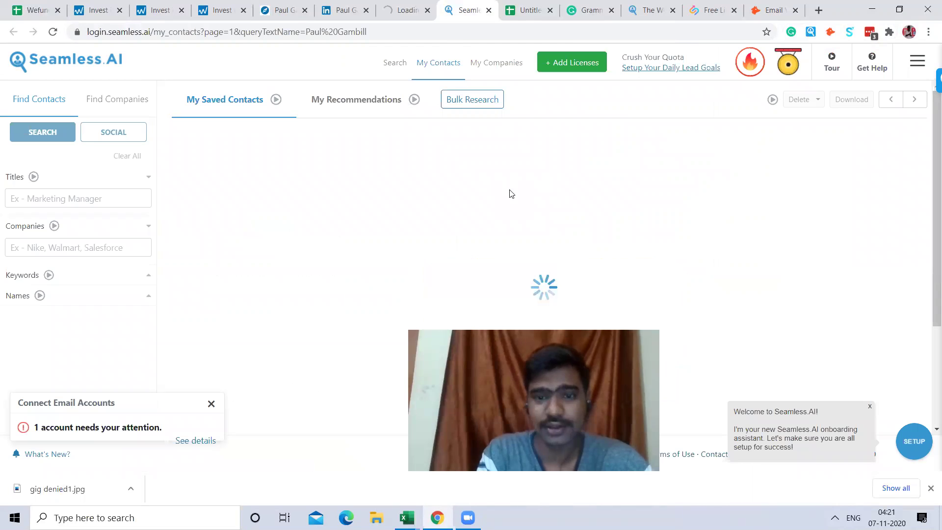
left_click(372, 6)
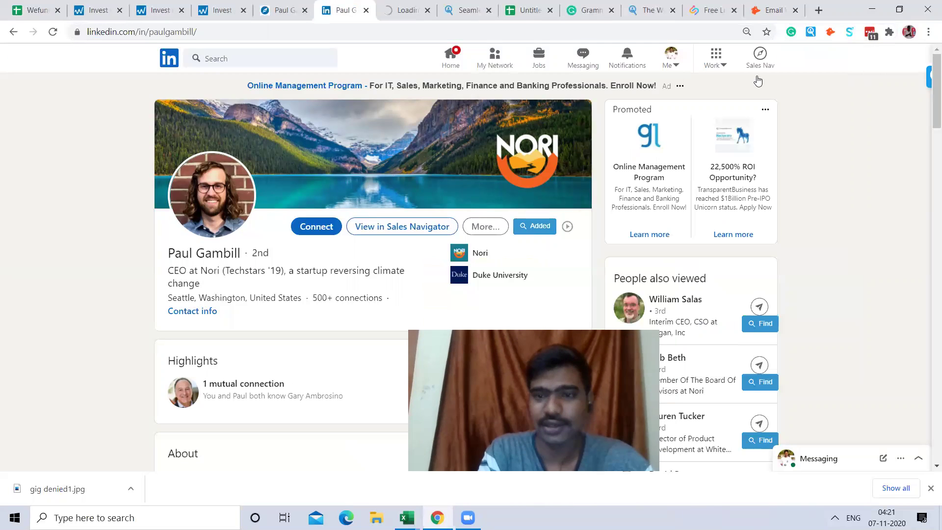
left_click(850, 32)
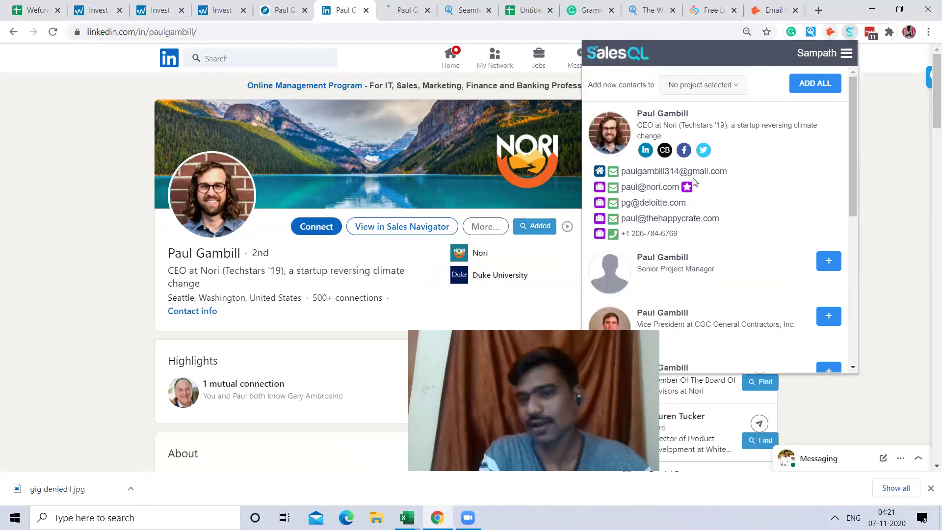
triple_click(691, 173)
key("ctrl+c")
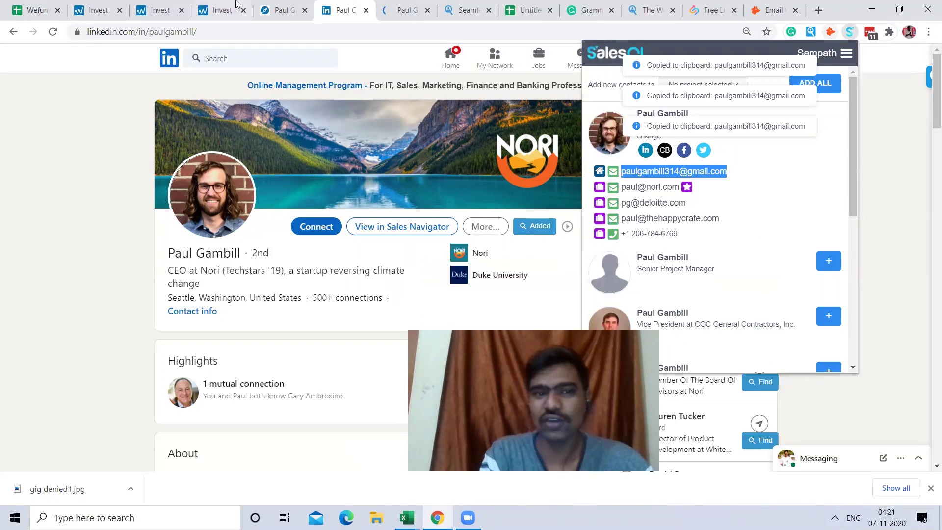
left_click(529, 10)
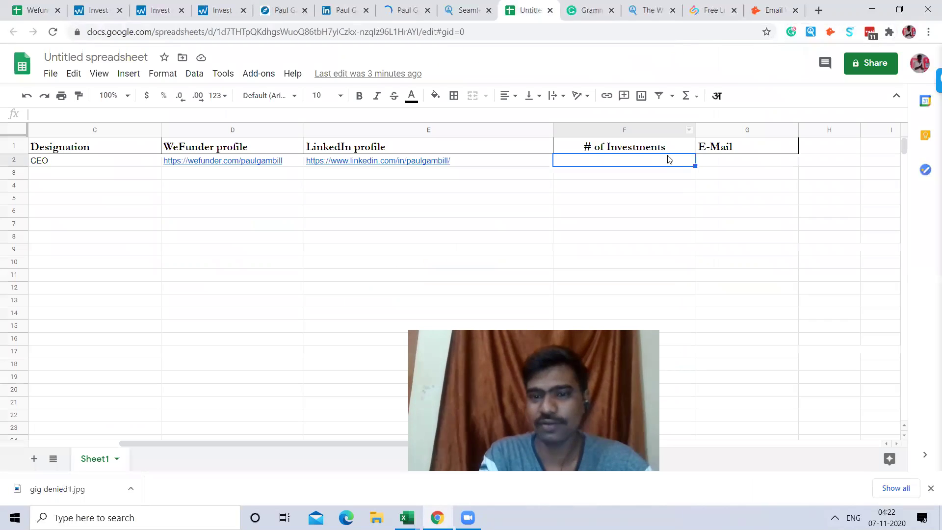
Paste the investor's Gmail address into the E-Mail cell G2
double_click(712, 162)
key("ctrl+v")
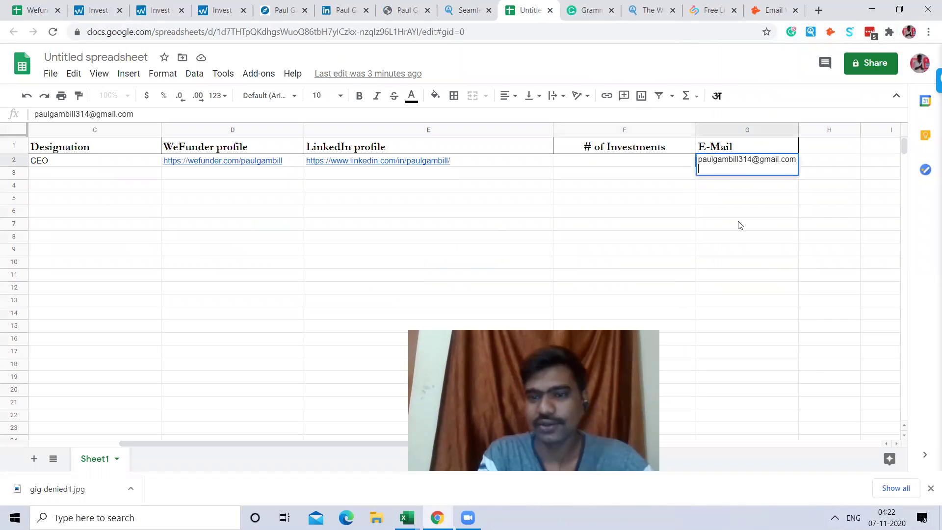
left_click(740, 225)
Copy the investor's other company e-mail address from SalesQL on his LinkedIn profile
left_click(650, 10)
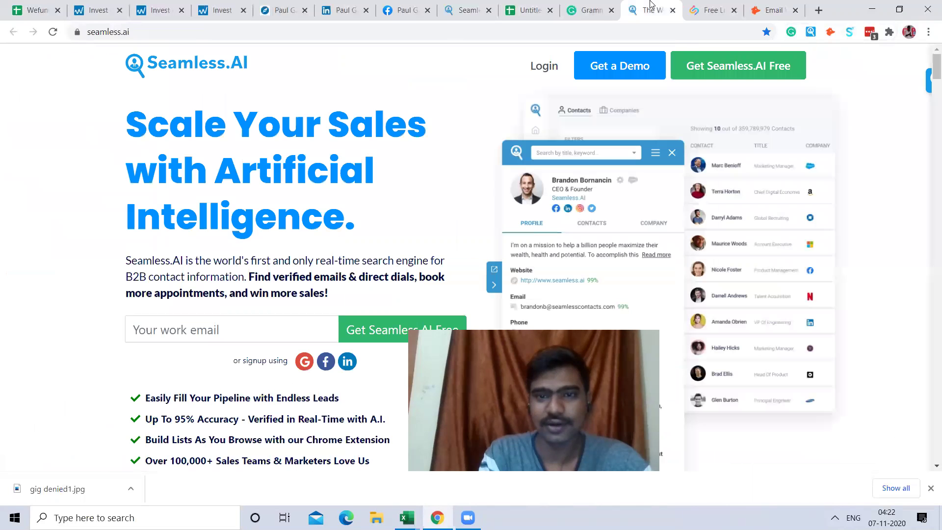
left_click(464, 9)
left_click(407, 10)
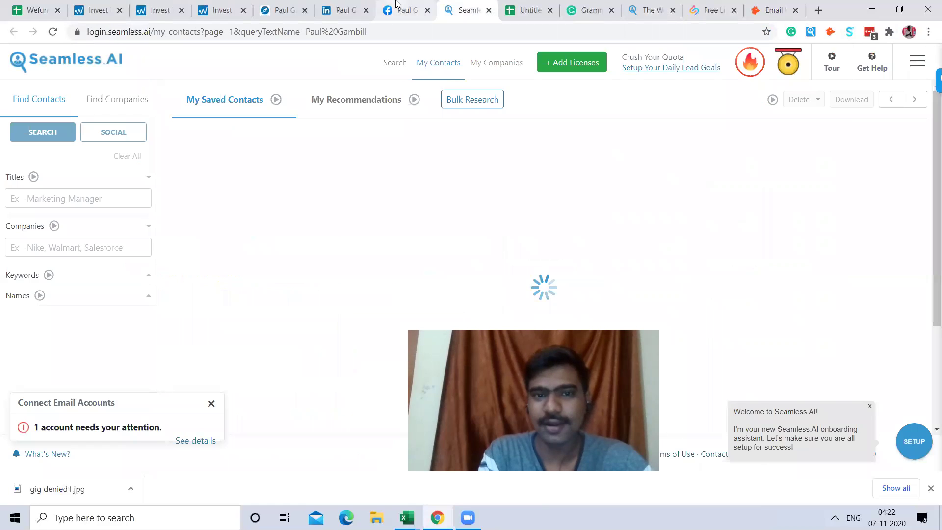
left_click(316, 5)
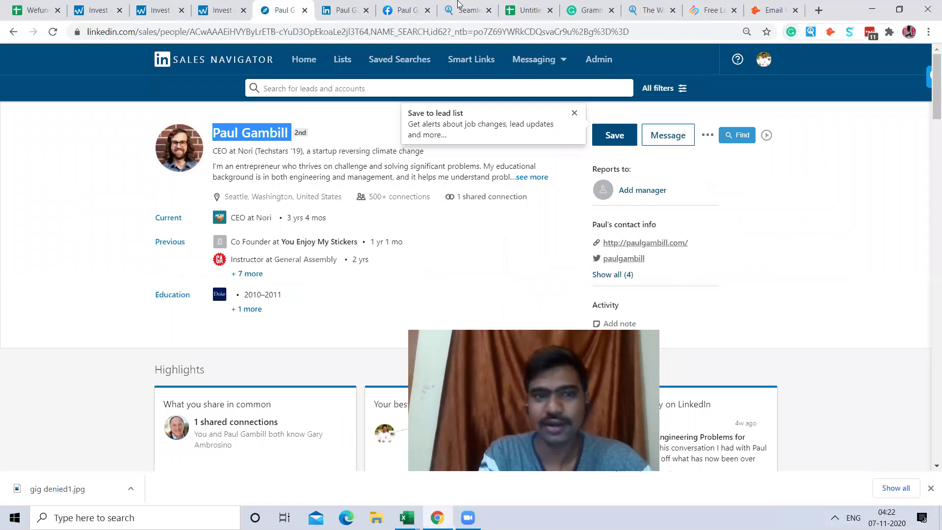
left_click(324, 4)
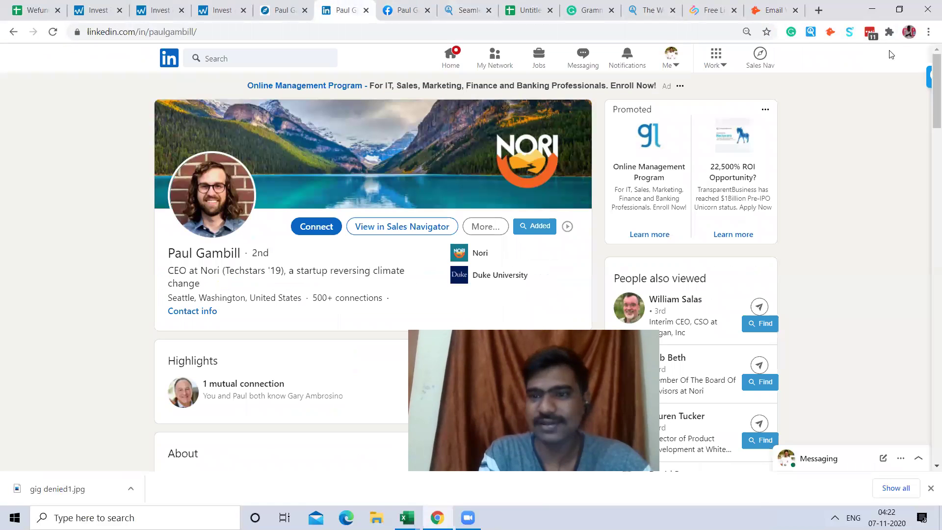
left_click(852, 32)
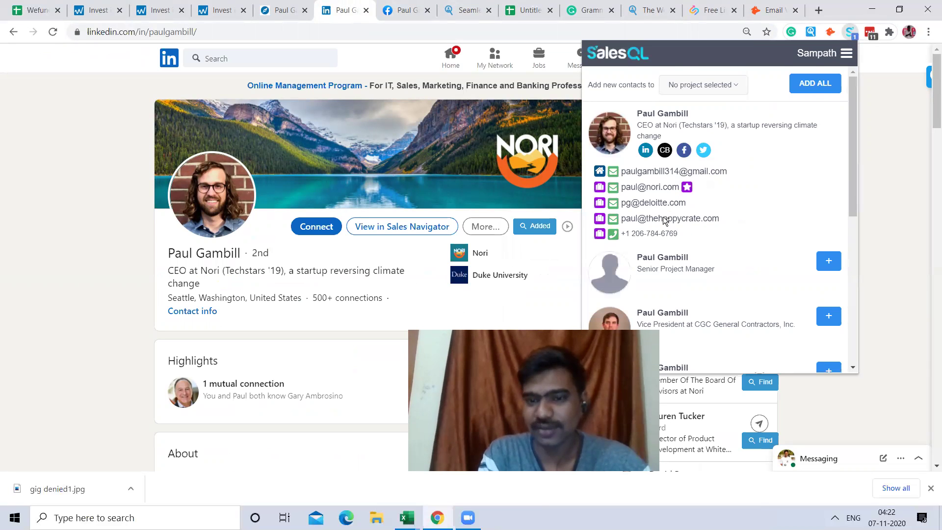
triple_click(667, 221)
key("ctrl+c")
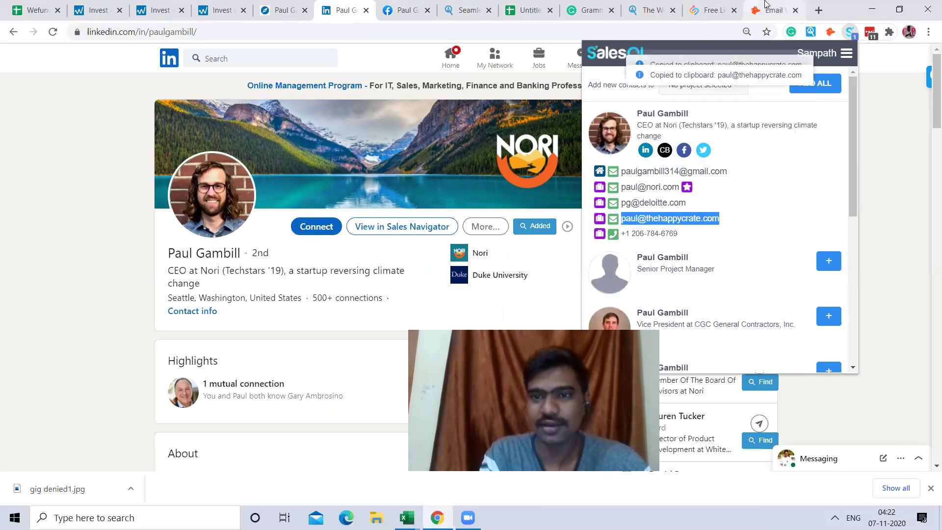
Check the copied company address in Hunter's Email Verifier, which reports it Invalid
left_click(771, 10)
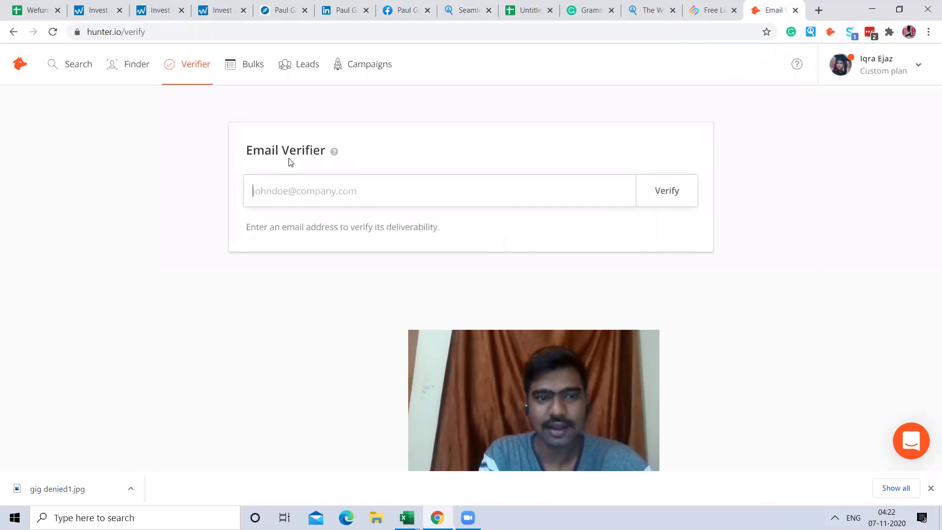
key("ctrl+v")
key("Return")
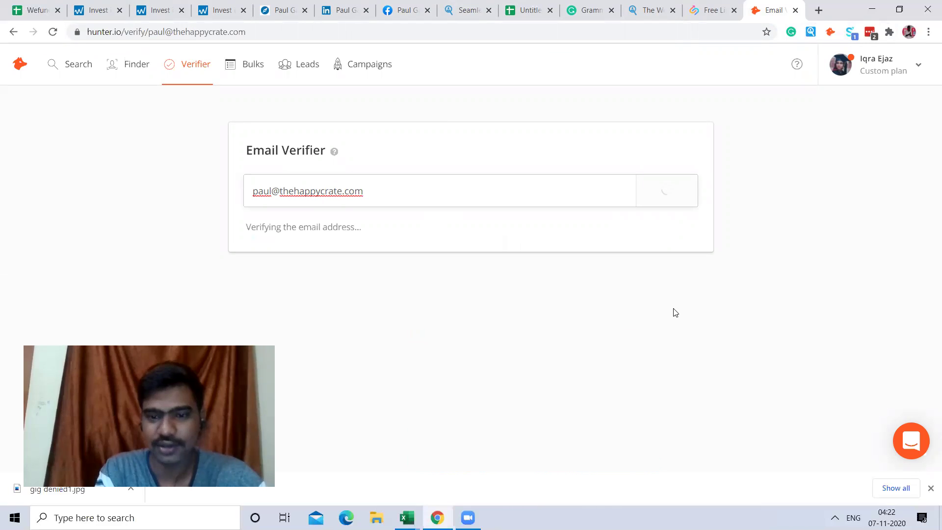
left_click(468, 4)
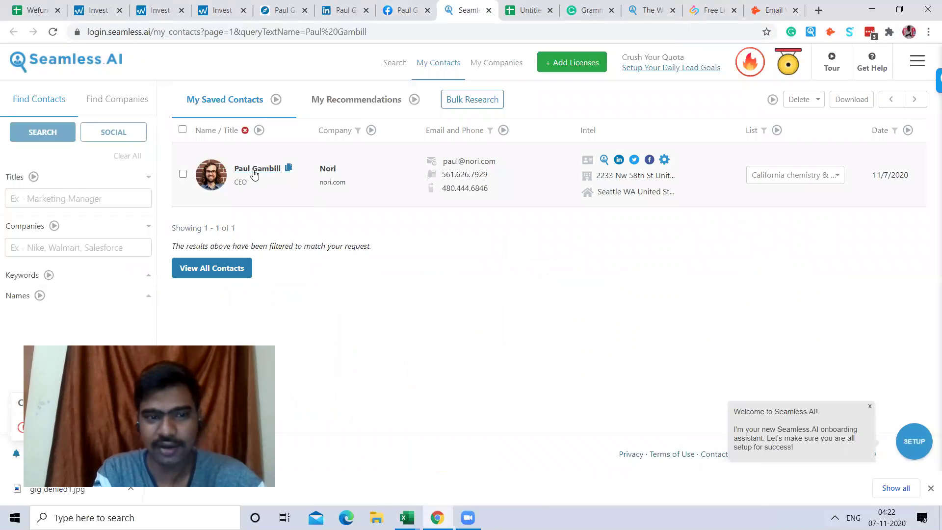
Copy the 98%-valid Nori business e-mail from the contact's Seamless.AI AI Validation details
left_click(483, 161)
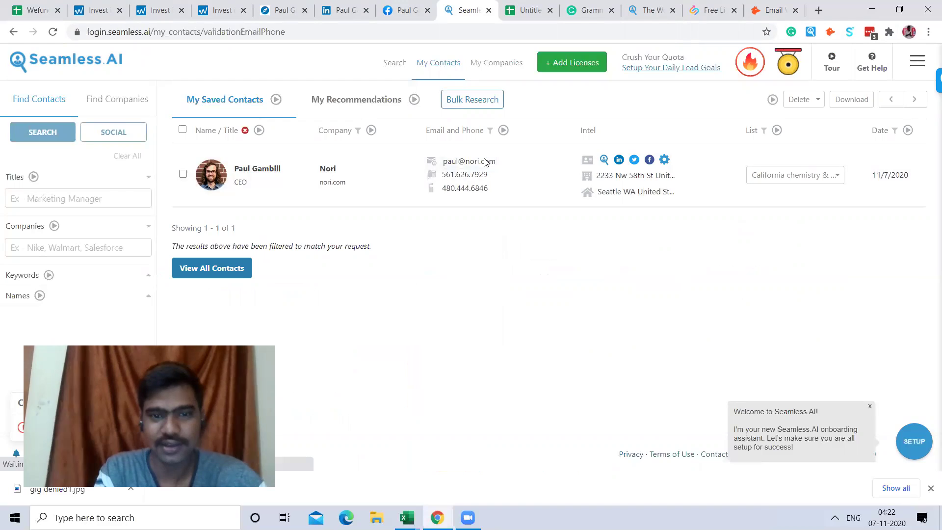
scroll(929, 292, "down", 4)
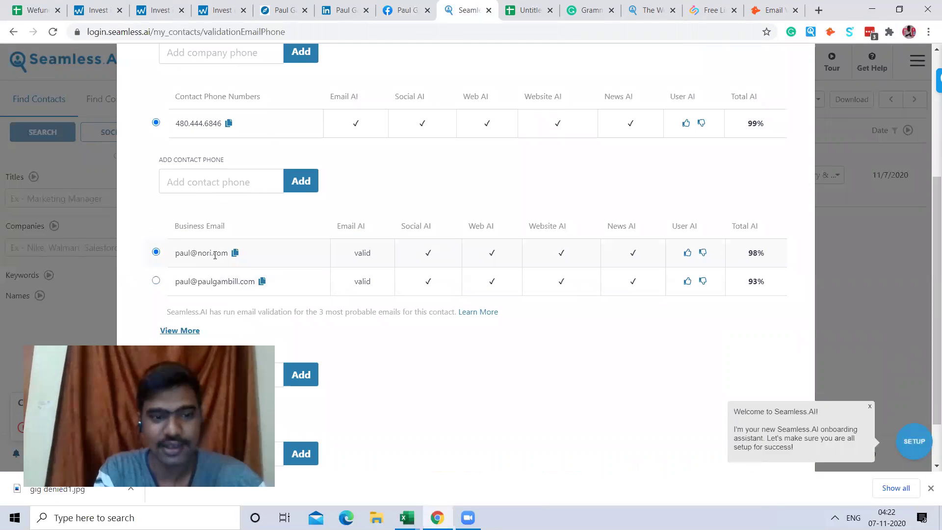
triple_click(215, 255)
key("ctrl+c")
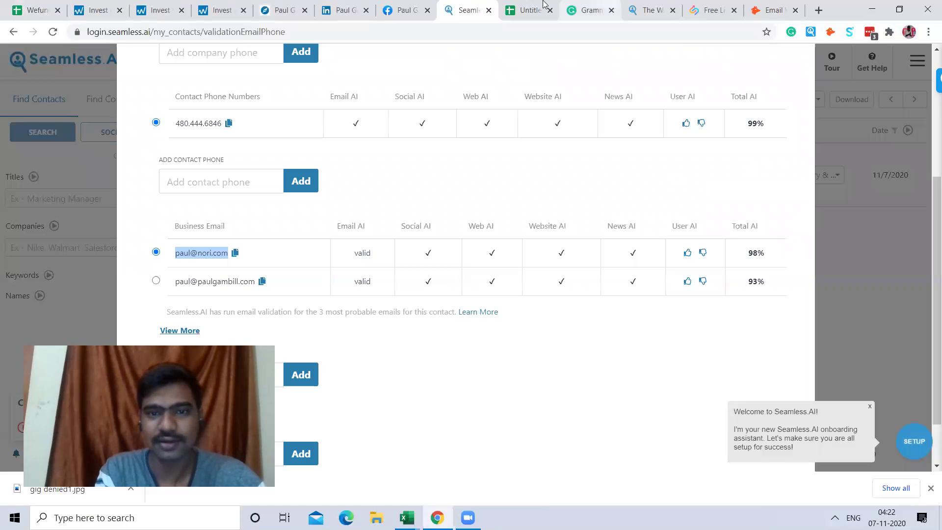
left_click(543, 6)
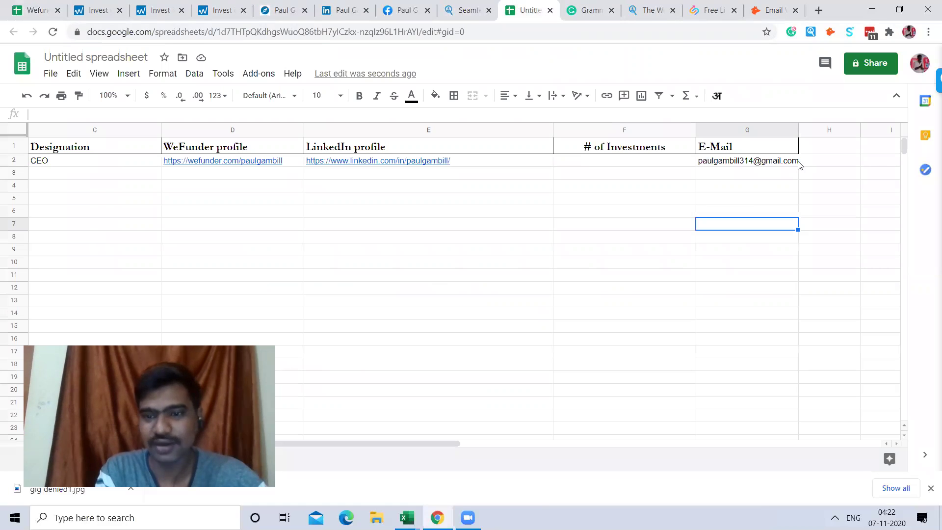
Replace the Gmail address in G2 with the verified Nori business e-mail
left_click(796, 162)
double_click(794, 161)
key("ctrl+a")
key("BackSpace")
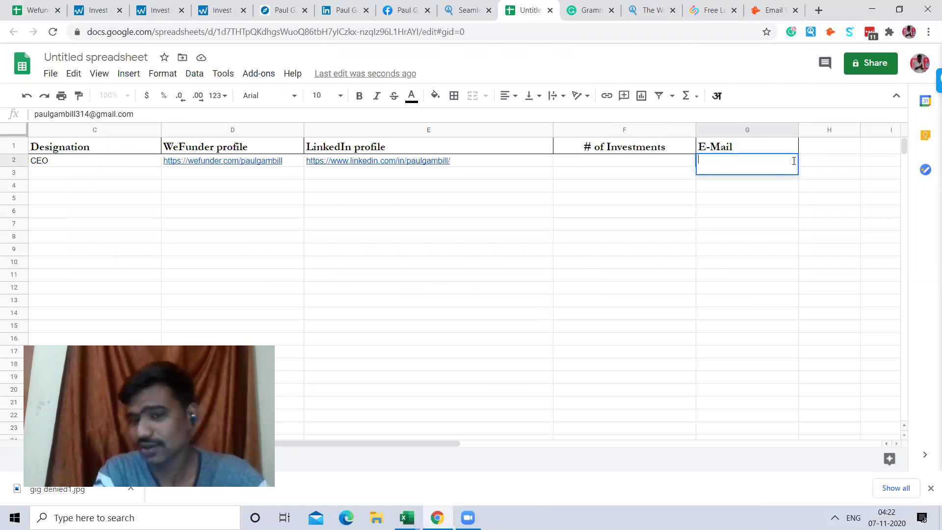
key("ctrl+v")
left_click(704, 221)
Review row 2's name, company, profile links and updated e-mail entries
key("Up")
key("Up")
key("Up")
key("Up")
key("Up")
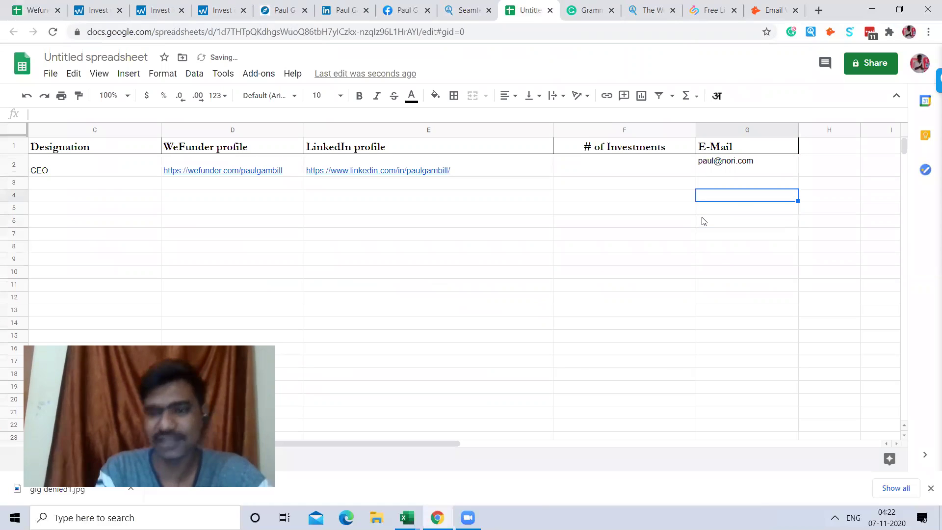
key("Left")
key("Left")
key("Left")
key("Left")
key("Left")
key("Left")
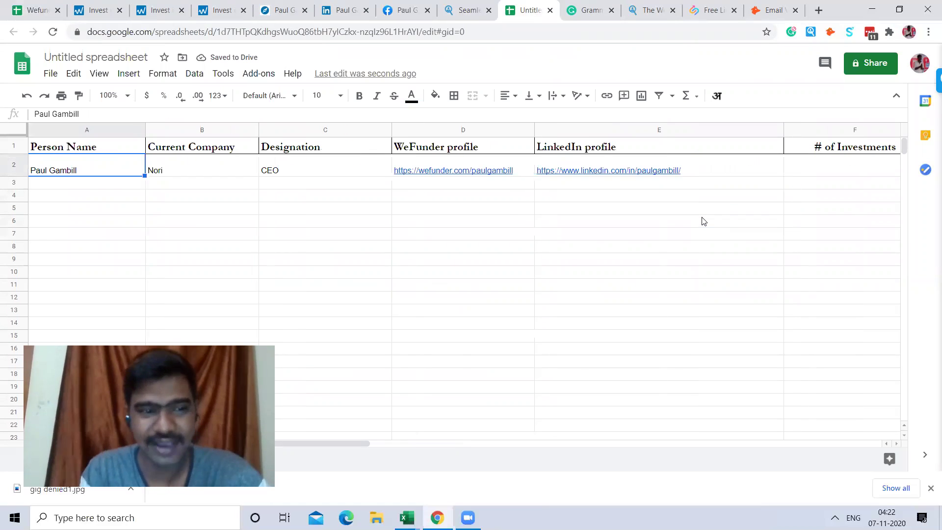
key("Right")
key("Right")
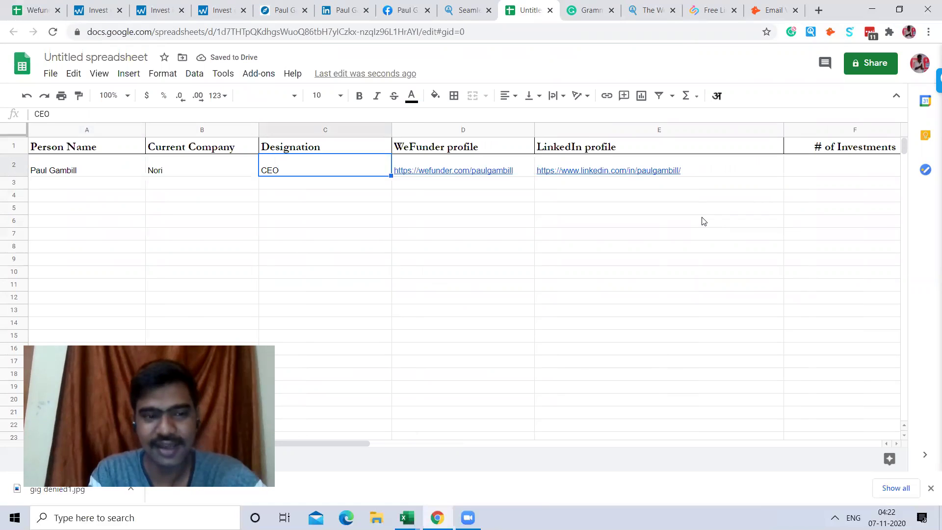
key("Right")
key("Right")
key("Right")
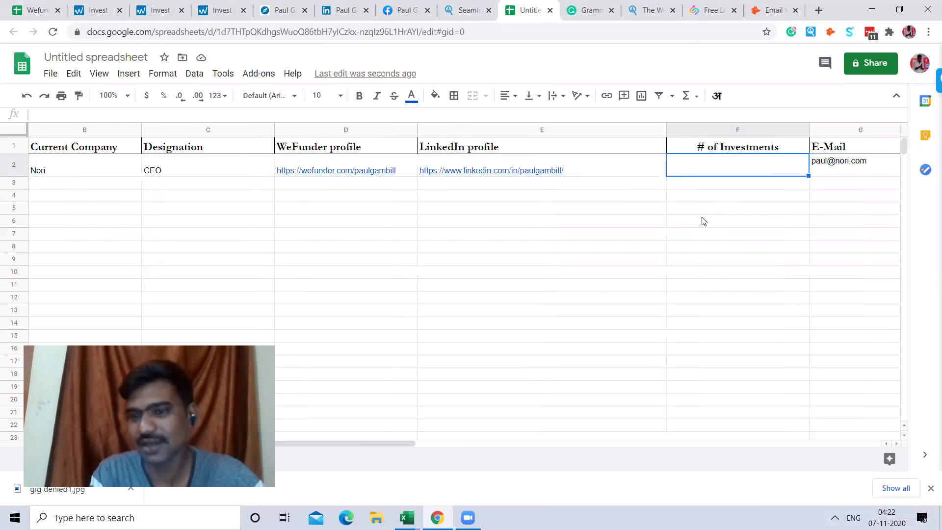
key("Right")
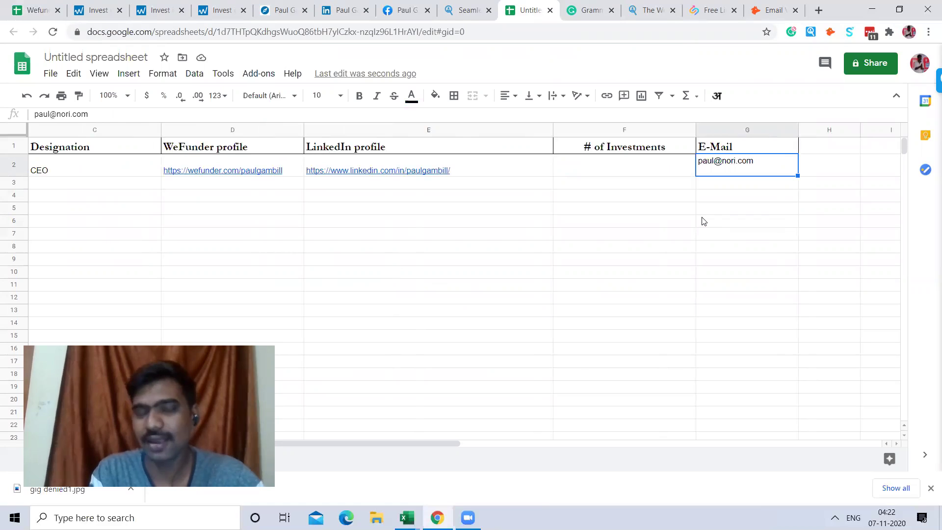
key("Down")
key("Left")
key("Left")
key("Left")
key("Left")
key("Left")
key("Left")
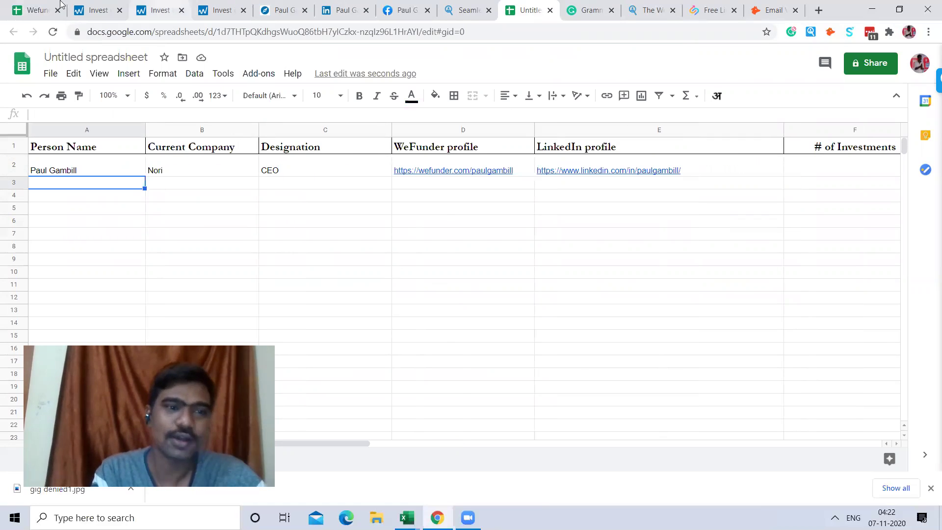
left_click(34, 9)
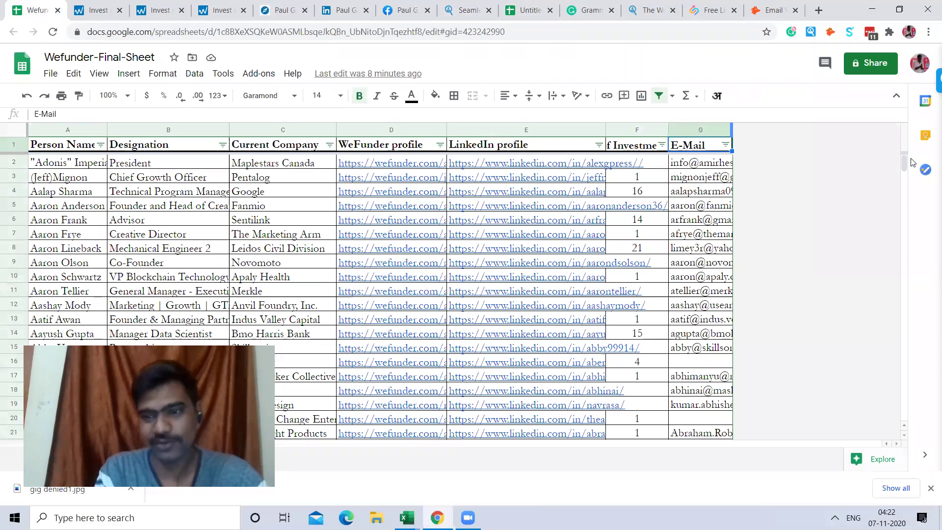
Scroll to the bottom of Wefunder-Final-Sheet, then go back to the Untitled spreadsheet
left_click_drag(905, 162, 549, 3)
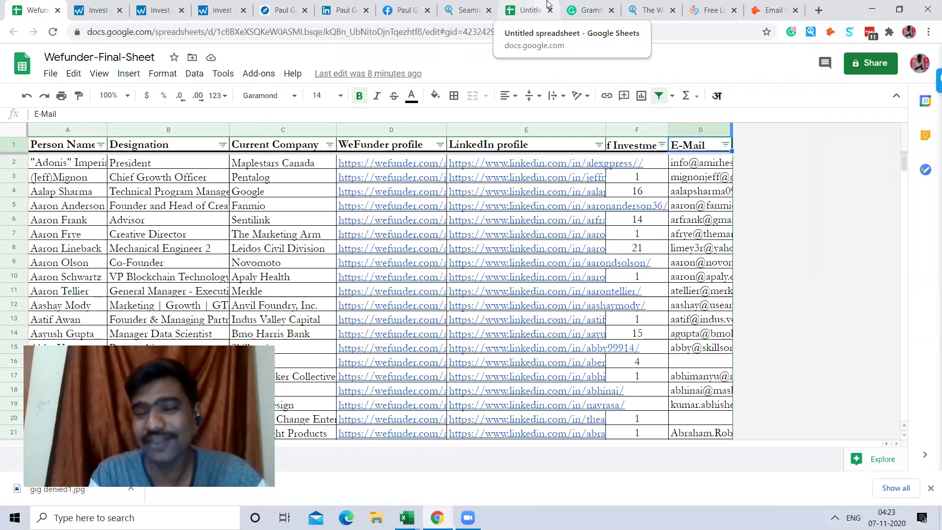
left_click(530, 9)
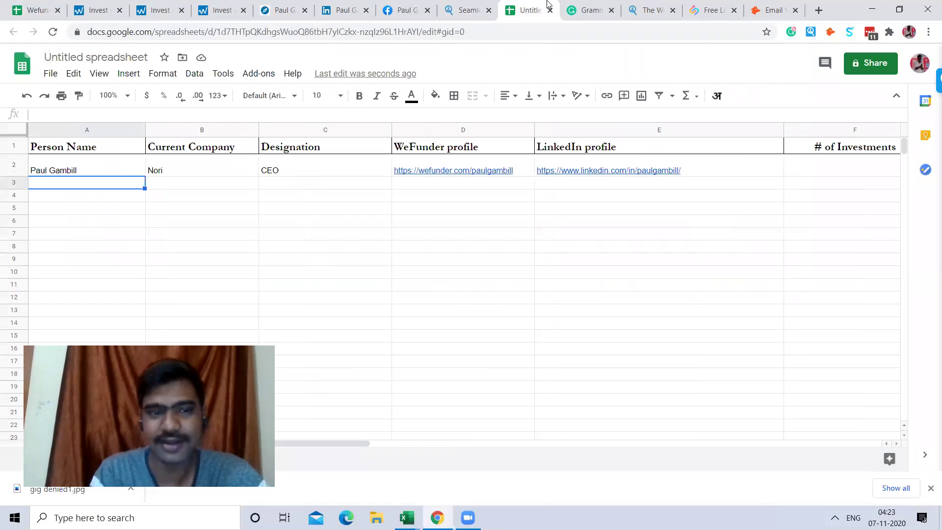
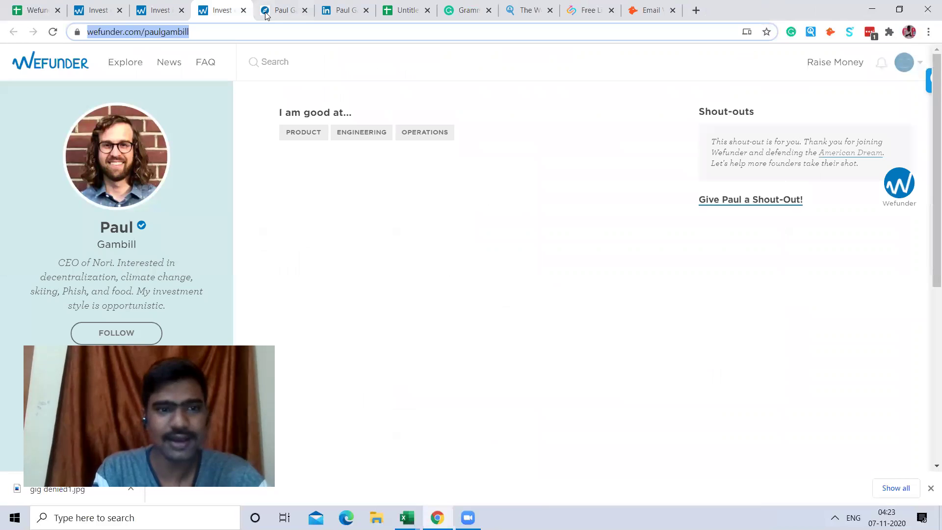
Close the finished Nori CEO profile tab and return to the Armbrust American reviews page
left_click(243, 11)
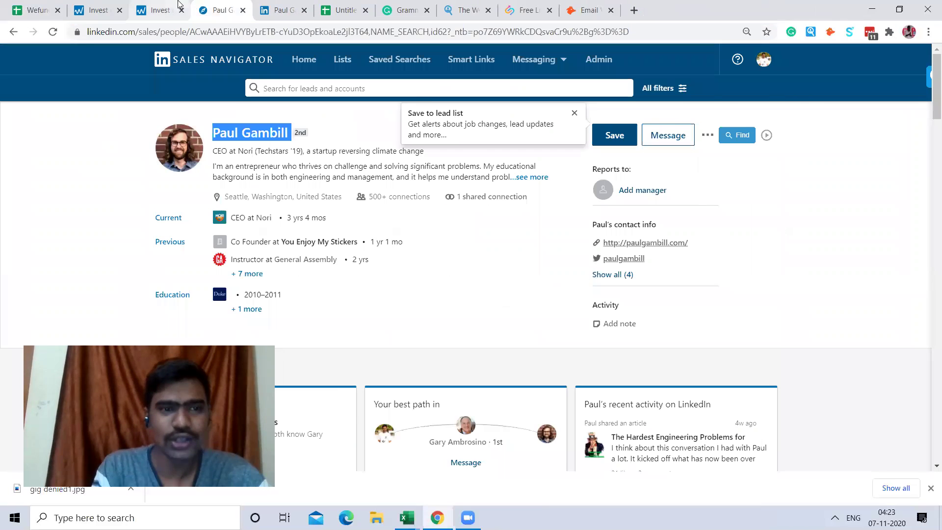
left_click(180, 7)
left_click(81, 120)
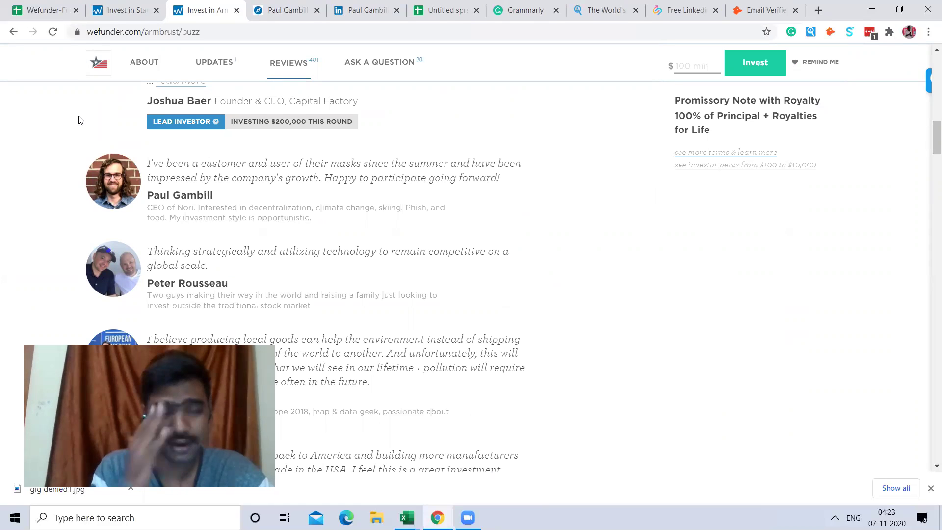
Open the next reviewer's investor profile, look over their bio, then go back to the campaign page
scroll(81, 120, "down", 2)
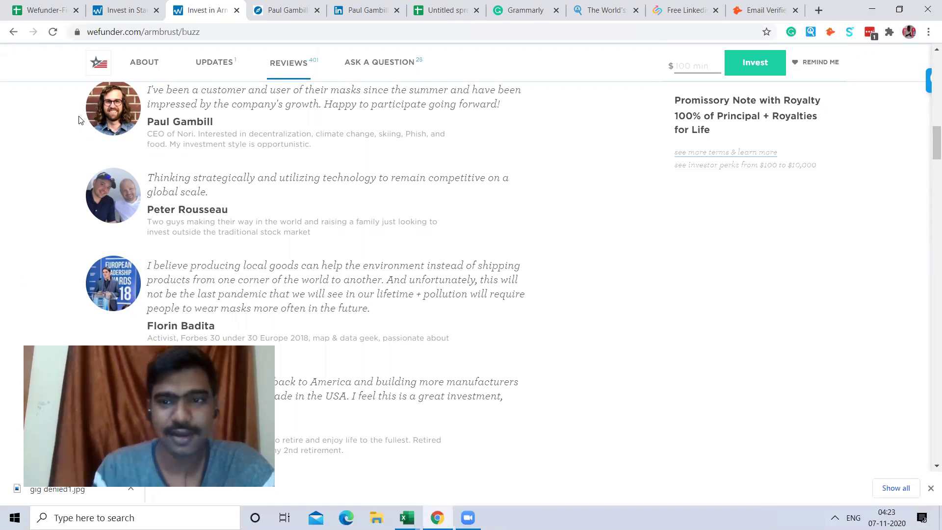
scroll(81, 120, "down", 1)
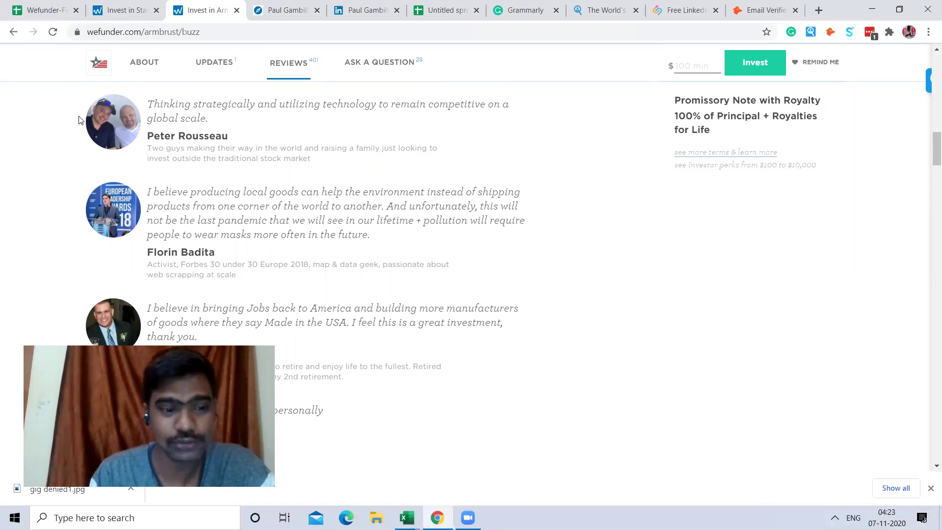
scroll(81, 120, "down", 1)
scroll(81, 120, "down", 2)
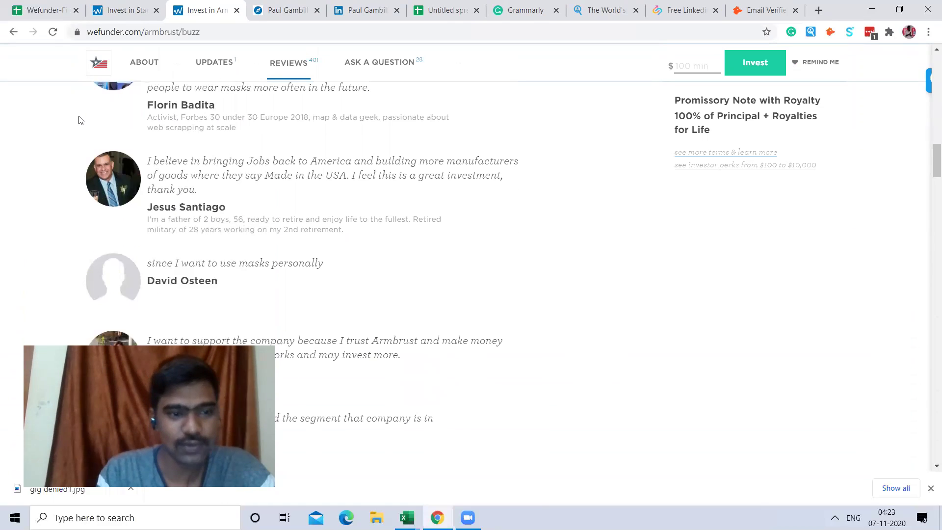
left_click(198, 106)
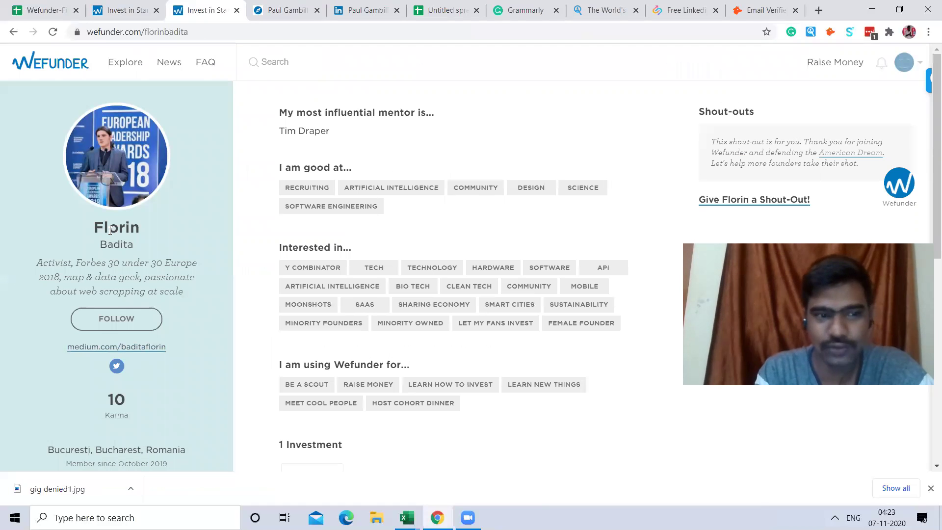
left_click_drag(110, 230, 155, 253)
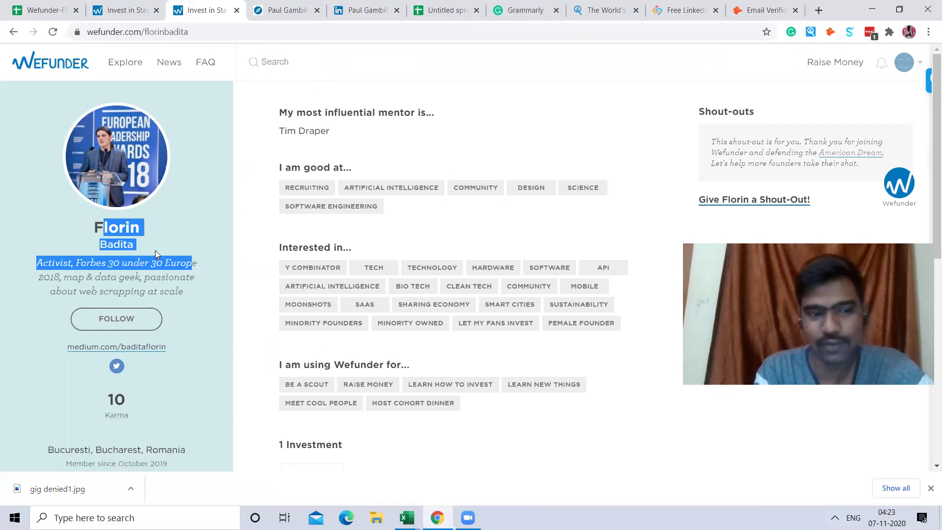
left_click(49, 204)
left_click(7, 35)
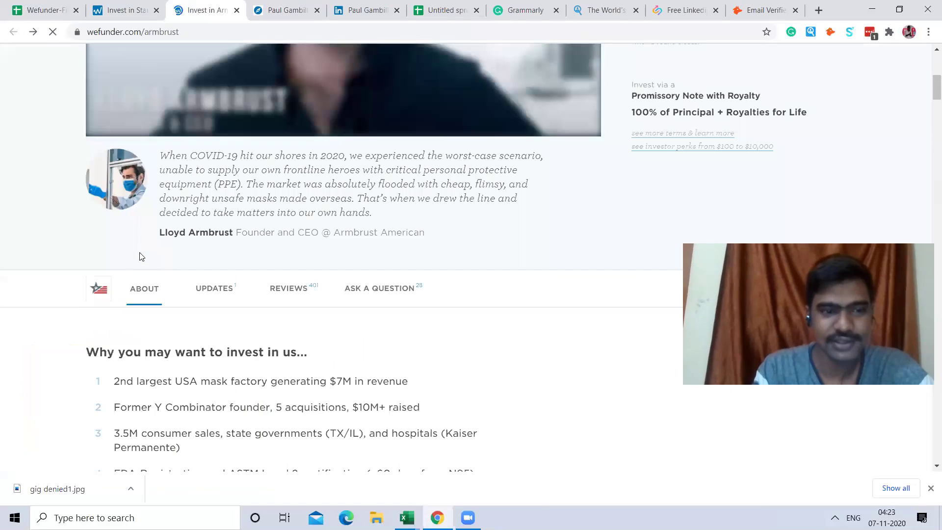
Open the Wefunder profile of the reviewer with 510 karma
scroll(139, 256, "down", 10)
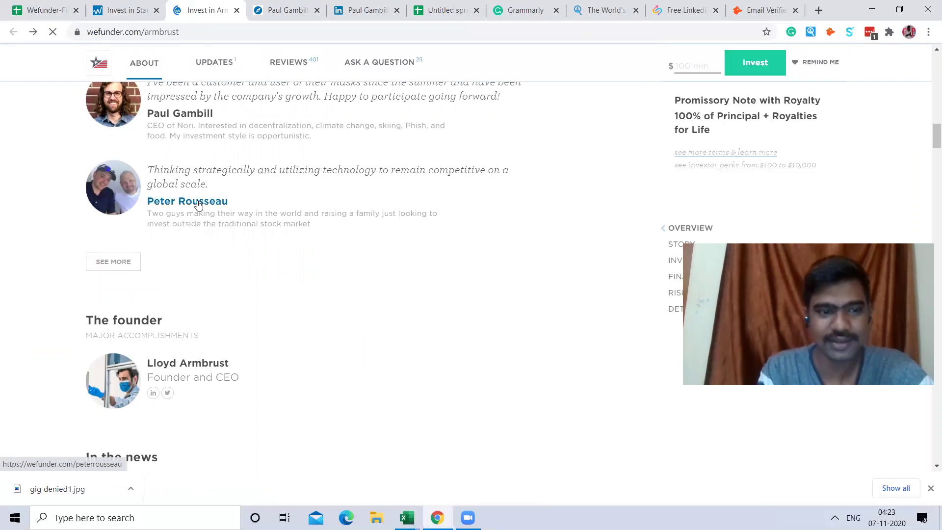
left_click(198, 206)
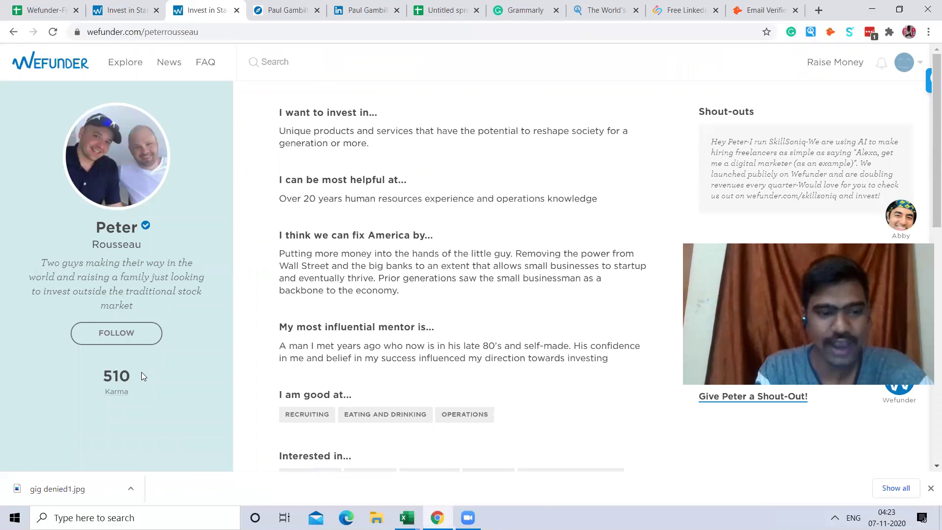
scroll(141, 372, "down", 1)
scroll(142, 372, "down", 1)
scroll(141, 372, "up", 2)
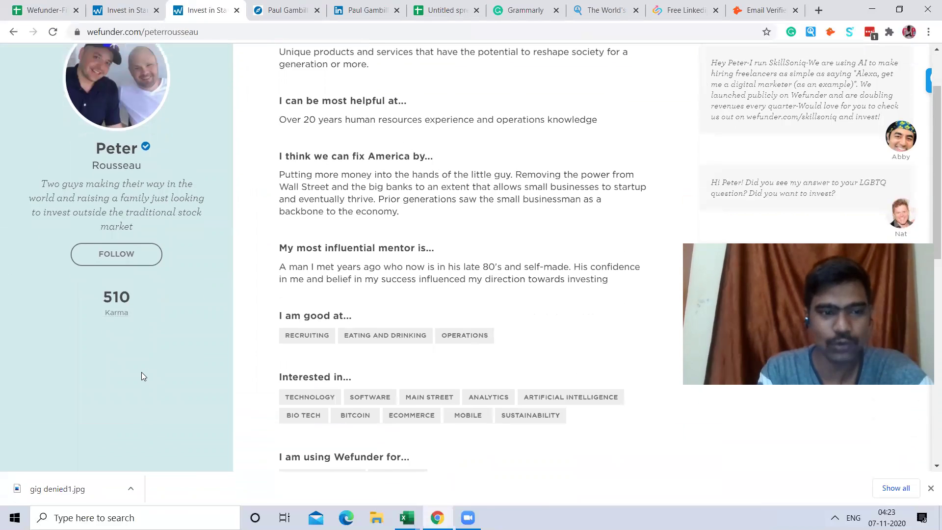
Copy the investor's full name and bring up the Sales Navigator lead search
left_click_drag(146, 245, 95, 227)
key("ctrl+c")
left_click(368, 10)
left_click(216, 10)
left_click(273, 4)
Search Sales Navigator leads for the copied investor name, returning 26 results
left_click(326, 92)
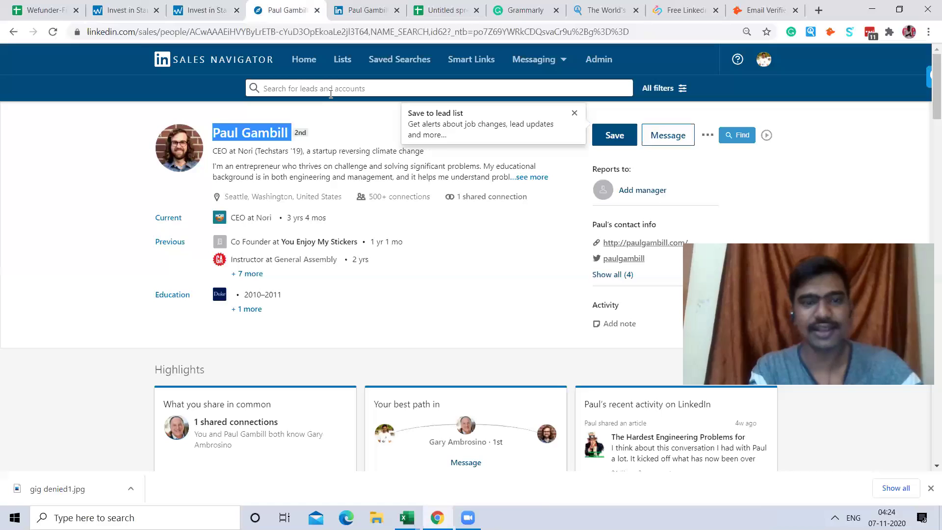
key("ctrl+v")
key("Return")
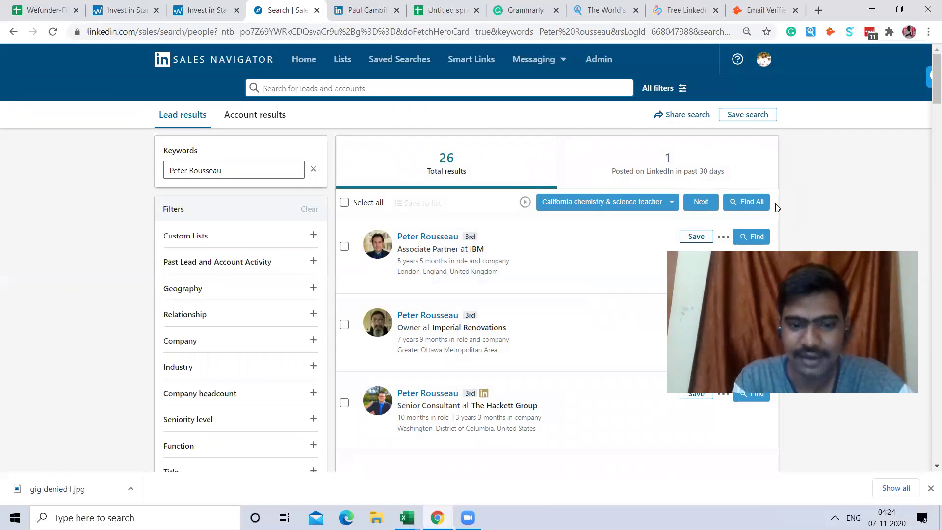
scroll(929, 109, "down", 10)
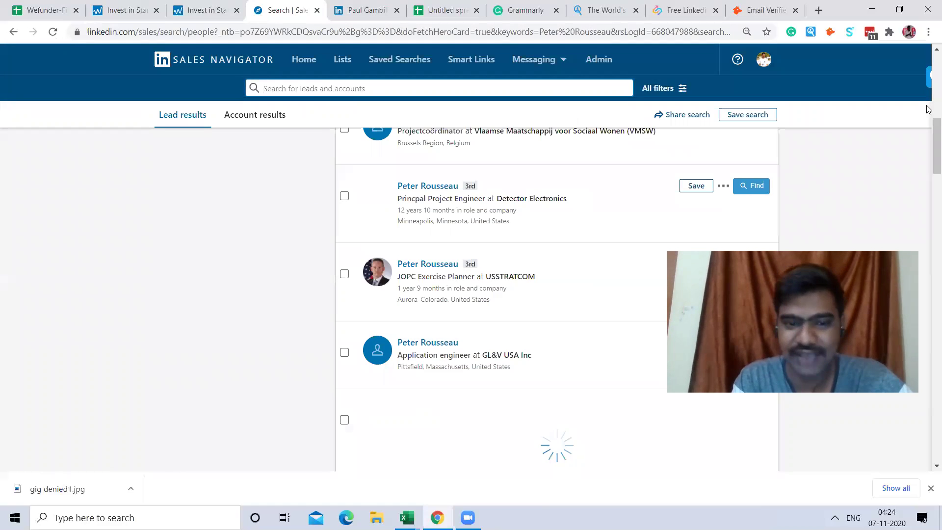
scroll(929, 109, "up", 10)
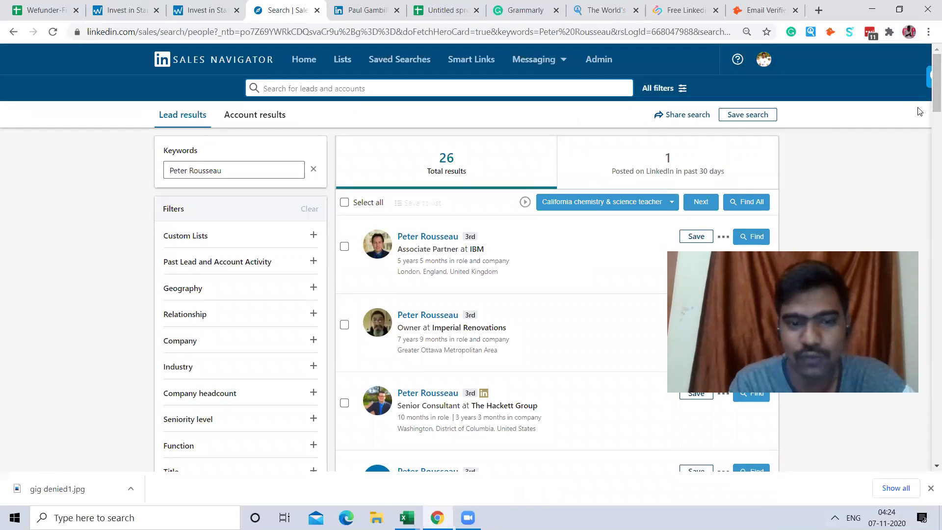
Compare the results against the investor's Wefunder profile, then move to the Wefunder explore page
left_click(199, 5)
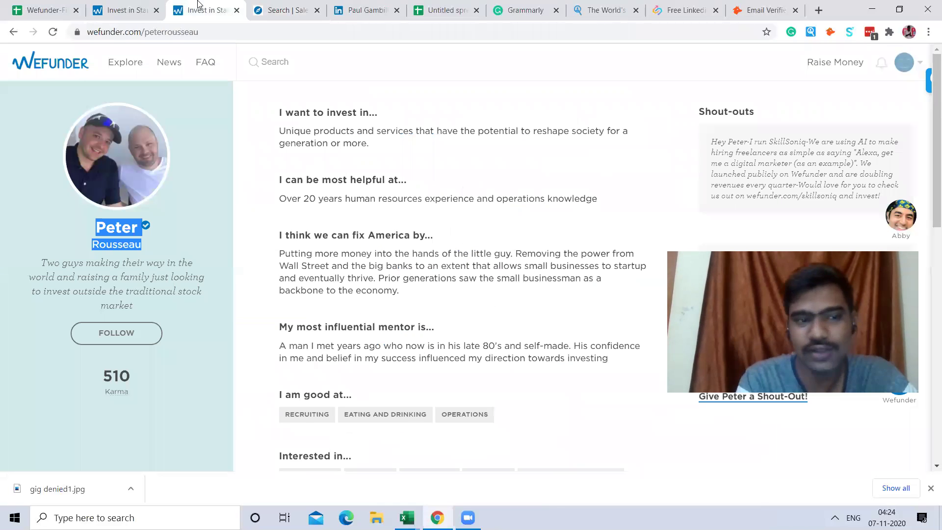
left_click(322, 6)
left_click(3, 300)
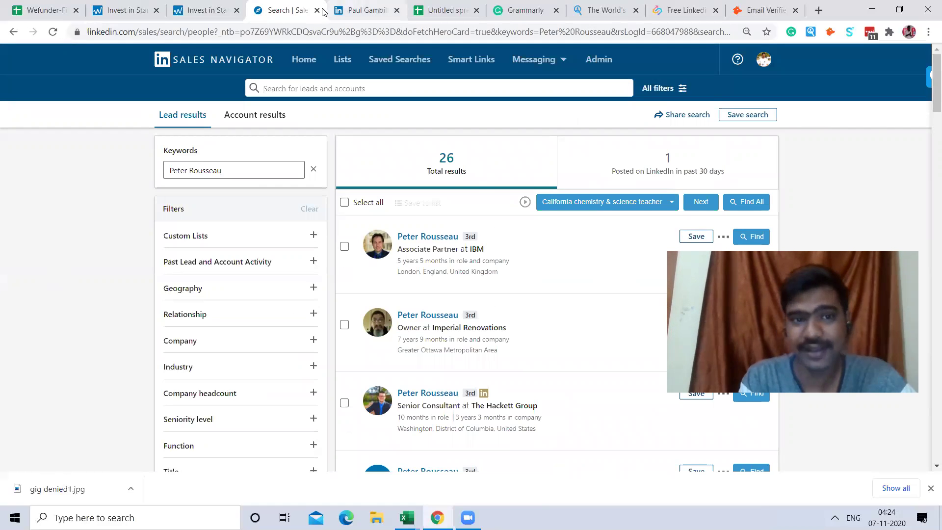
left_click(154, 6)
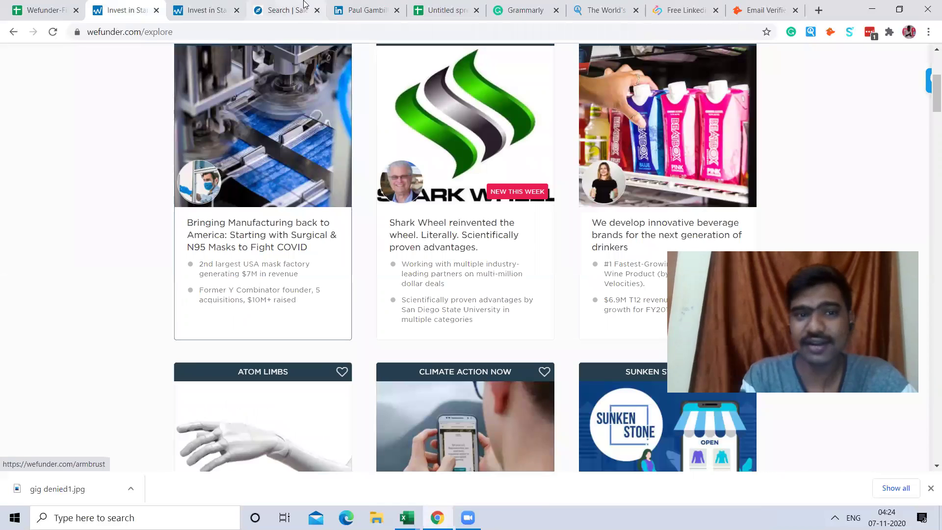
Go back from the investor's profile to the Armbrust American campaign page
left_click(282, 10)
left_click(172, 4)
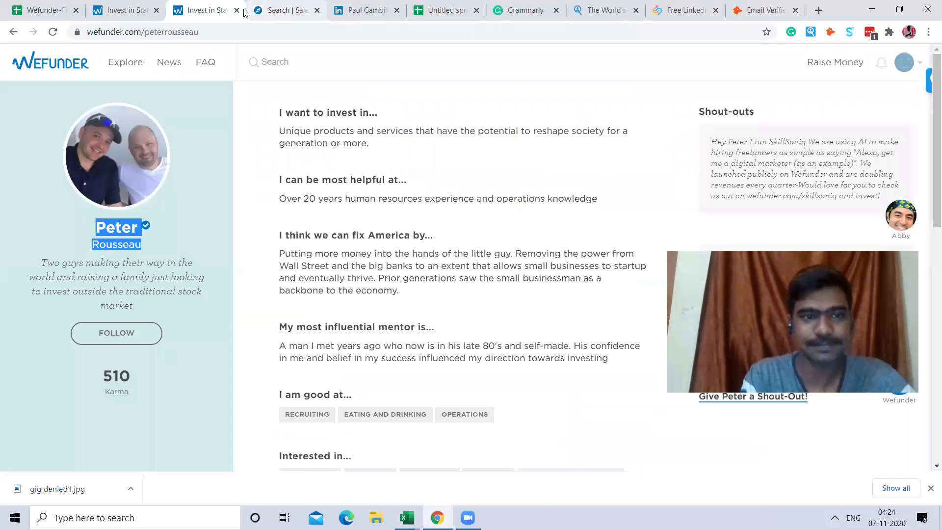
left_click(14, 33)
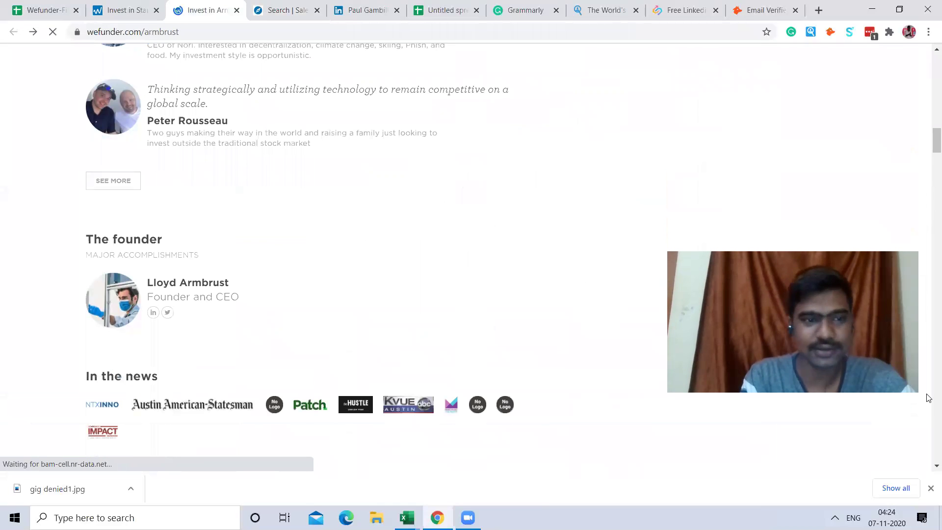
Load more investor testimonials and select the licensed water operator investor's full name on his profile
left_click(131, 178)
scroll(268, 323, "down", 8)
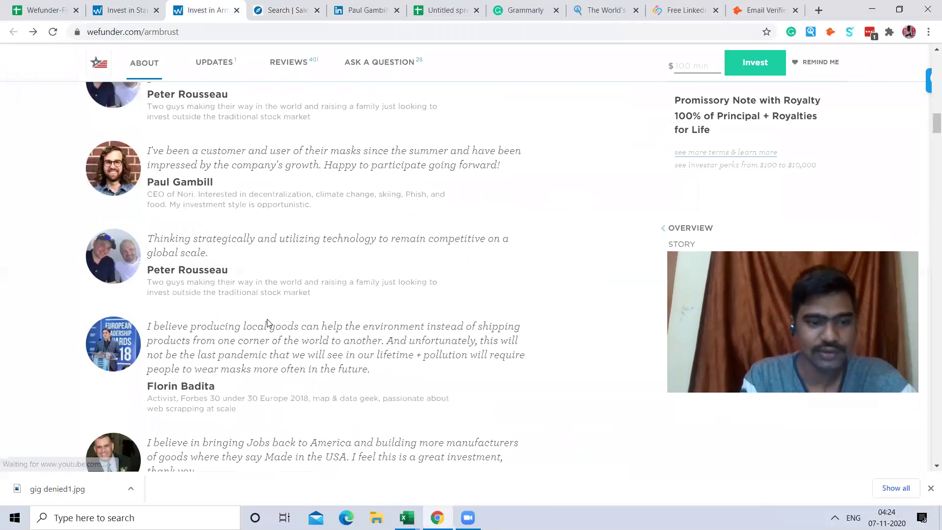
scroll(268, 323, "down", 4)
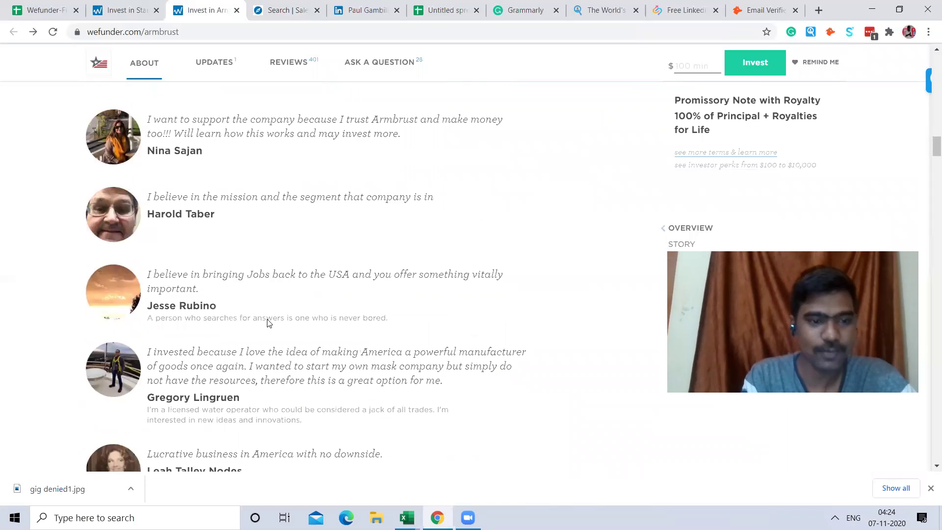
left_click(235, 338)
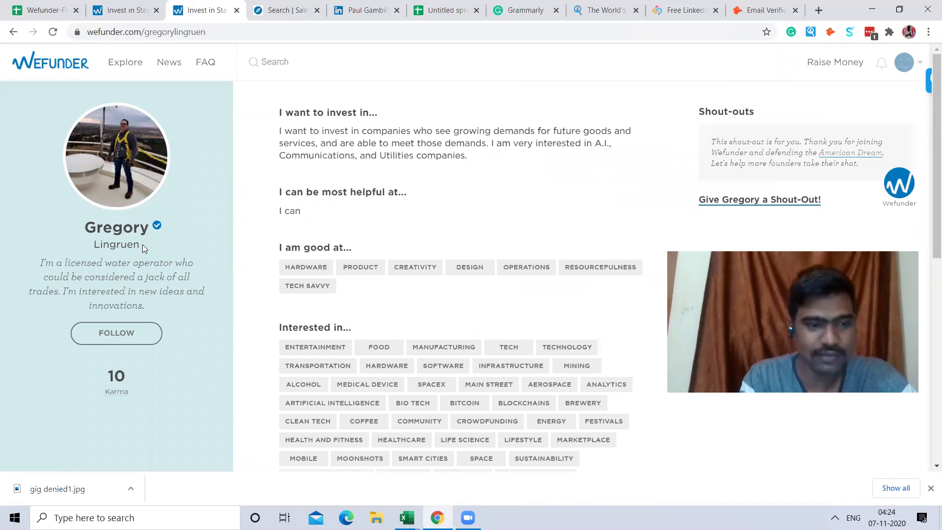
left_click_drag(142, 245, 87, 225)
key("ctrl+c")
Search Sales Navigator leads for the water operator investor's name
left_click(297, 4)
left_click(349, 83)
key("ctrl+v")
key("Return")
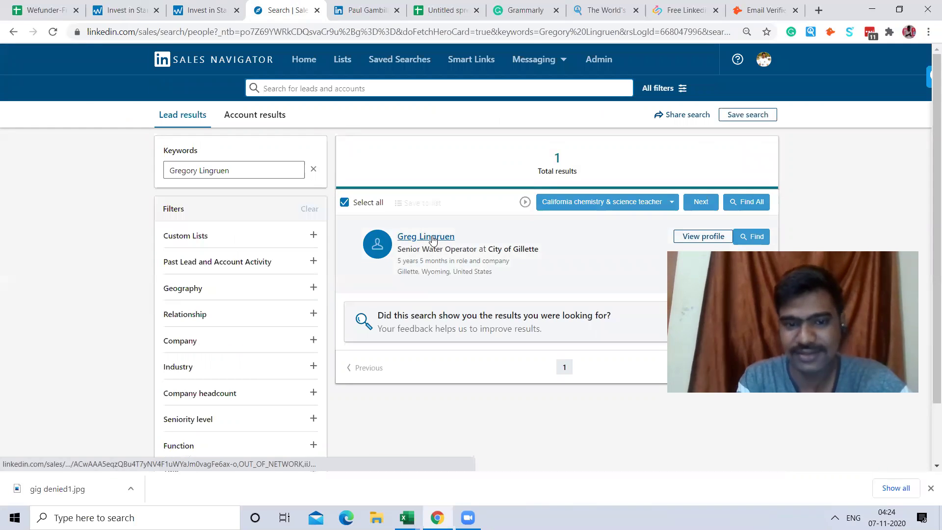
Cross-check the lead results against the investor's Wefunder profile and the first lead's LinkedIn page
left_click(207, 4)
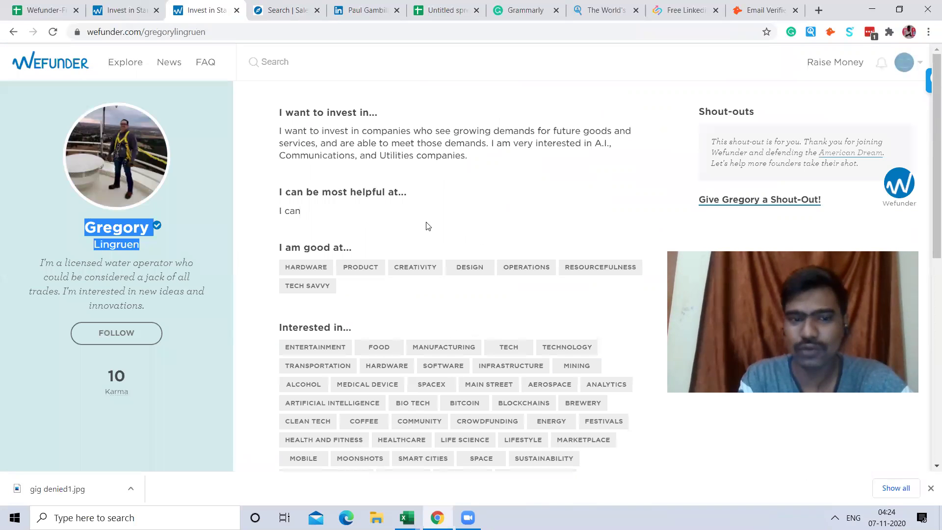
left_click(385, 175)
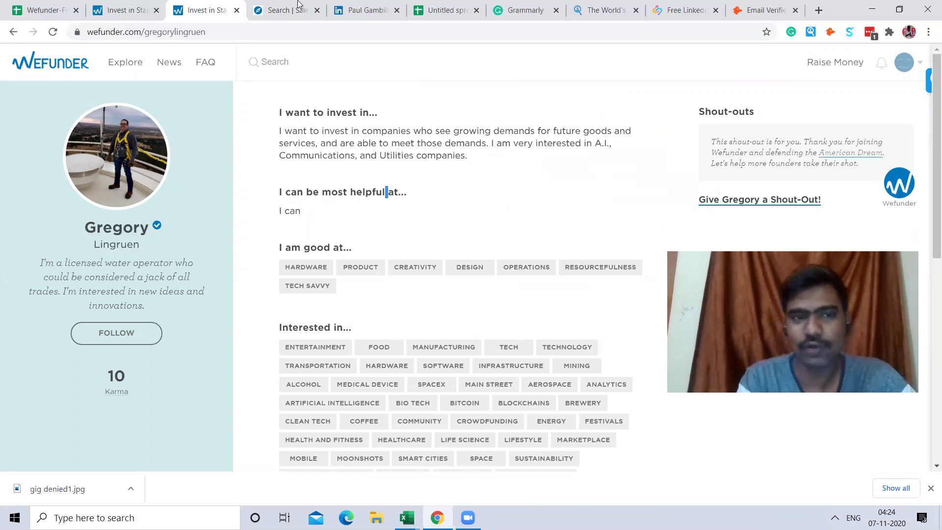
left_click(300, 5)
left_click(1, 228)
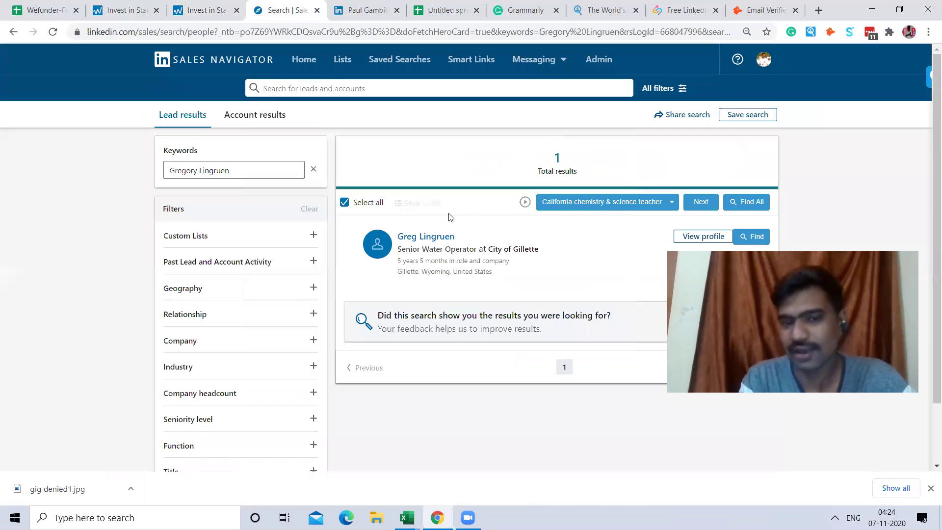
left_click(211, 8)
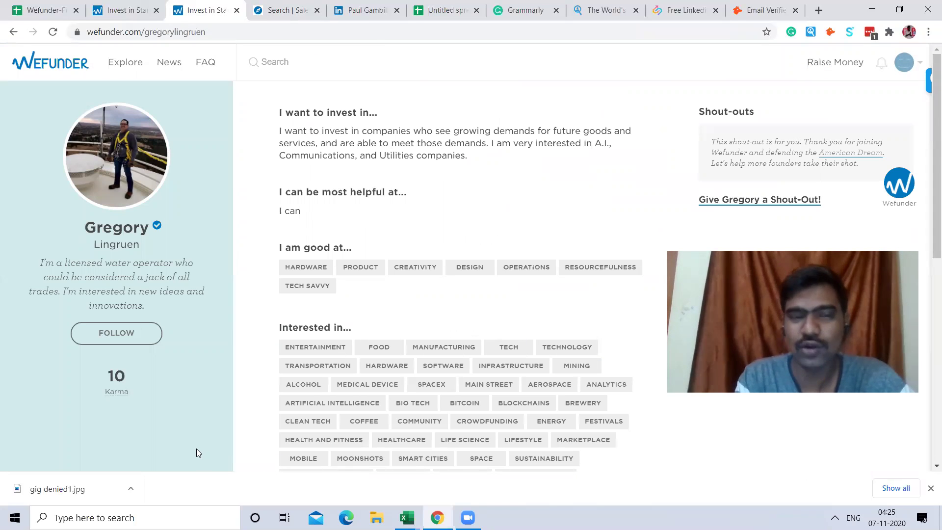
left_click(367, 10)
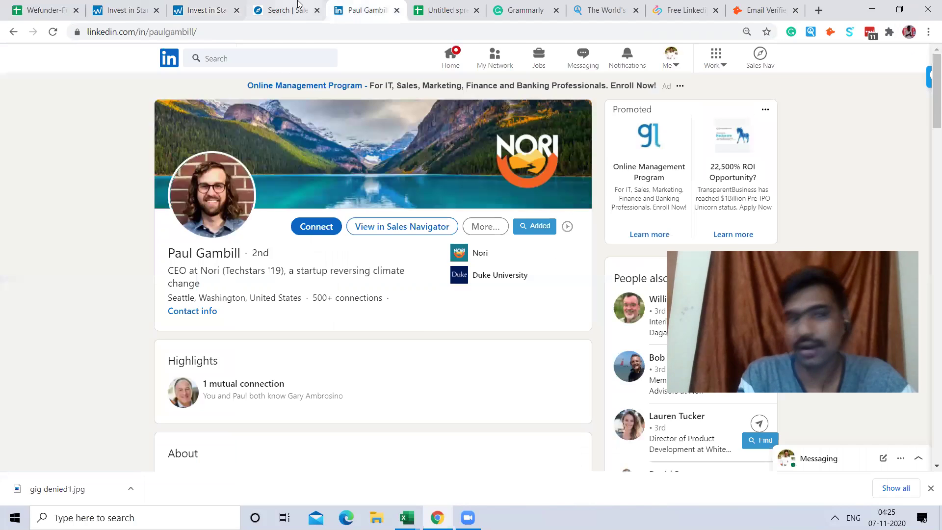
left_click(298, 5)
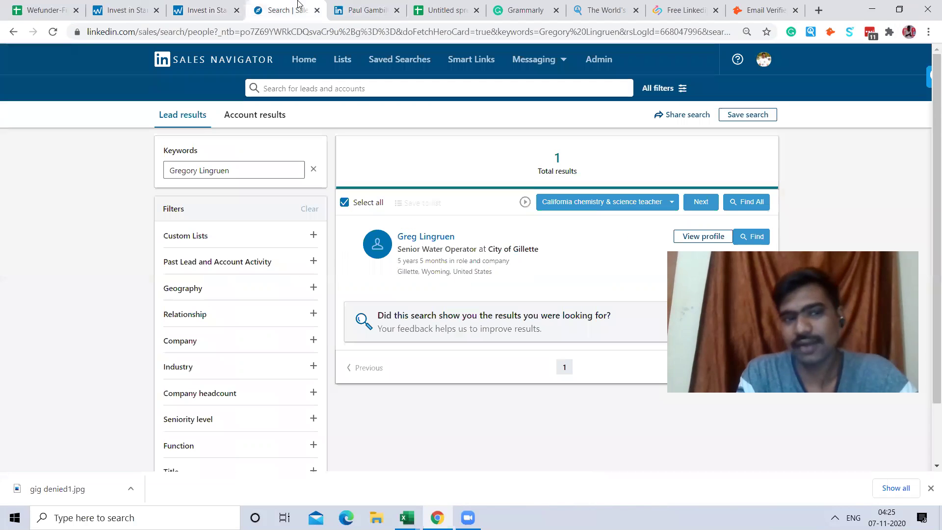
Filter the leads to Wyoming, United States, then close Sales Navigator and return to the spreadsheet
left_click(250, 290)
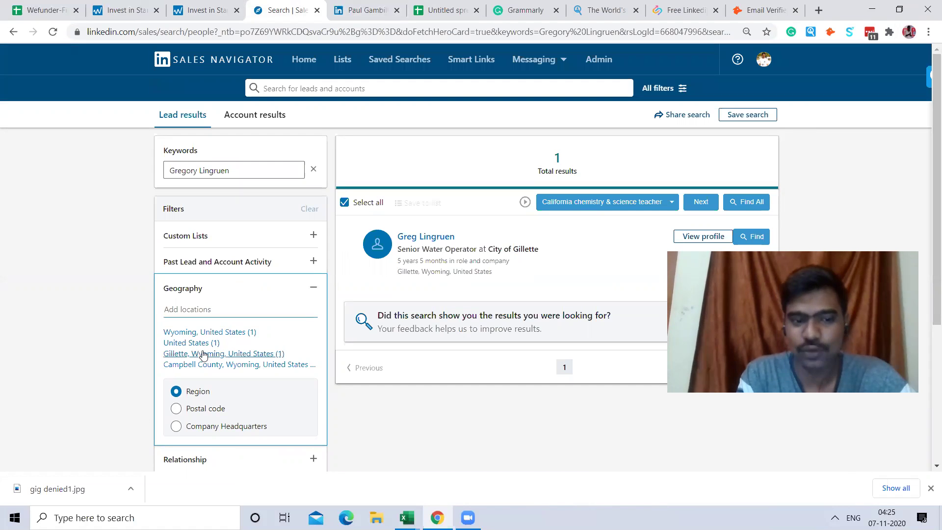
left_click(207, 332)
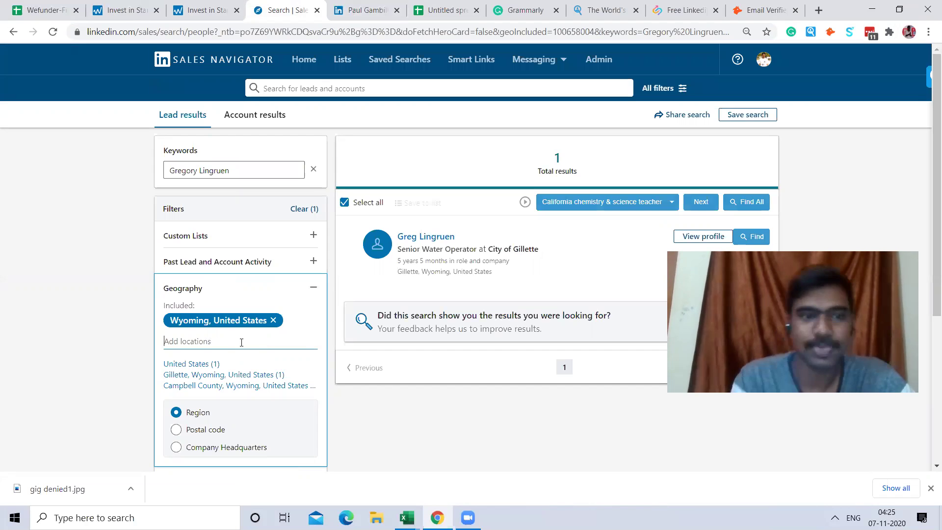
left_click(317, 10)
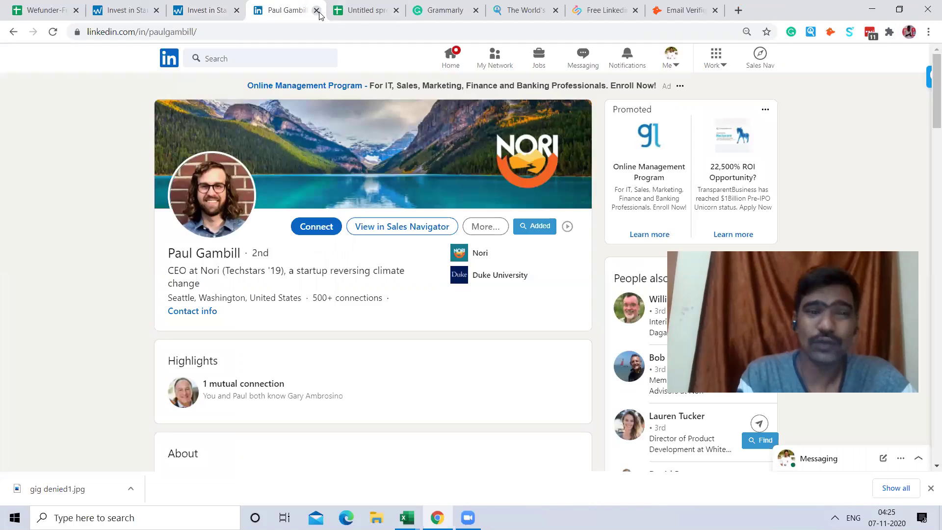
left_click(383, 4)
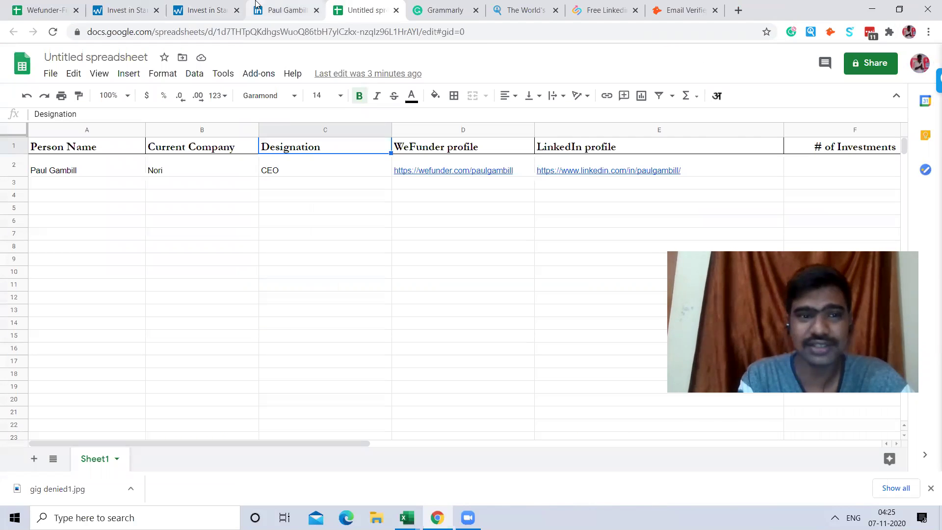
Check the Wefunder profile, then review the Nori lead in row 2 back to cell A2
left_click(225, 4)
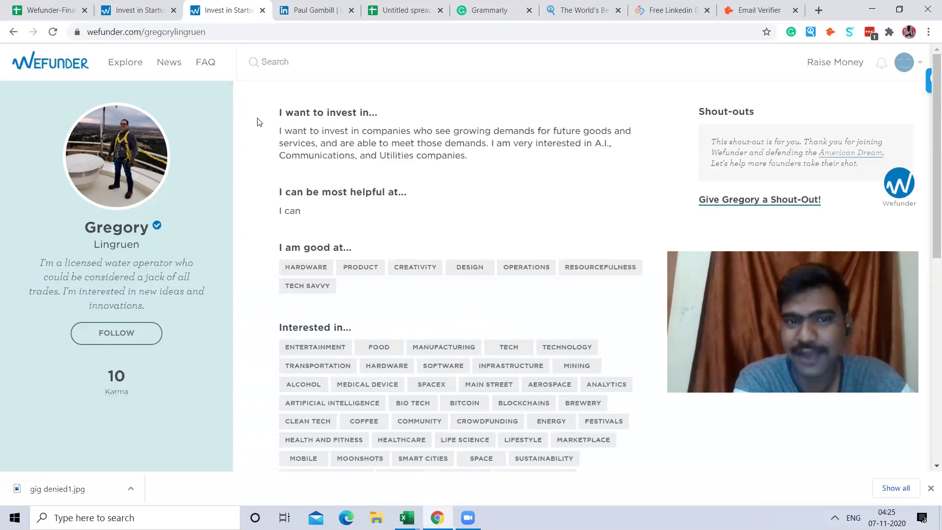
left_click(392, 8)
key("Down")
key("Right")
key("Right")
key("Right")
key("Right")
key("Right")
key("Right")
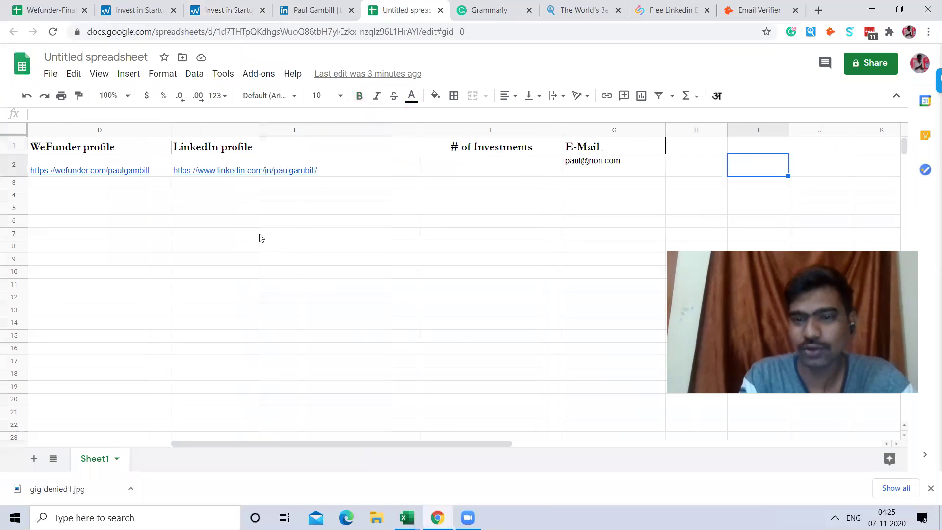
key("Left")
key("Home")
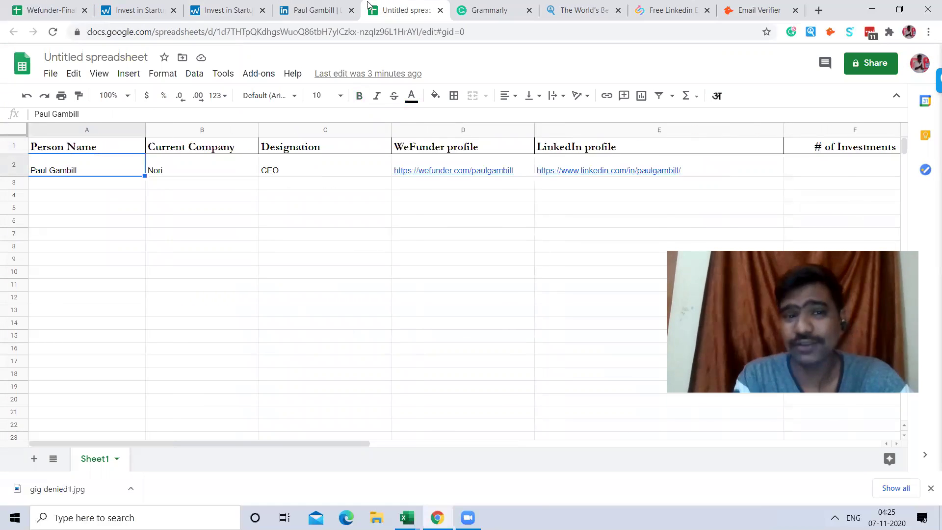
Compare the LinkedIn and Wefunder profiles, then move to the Decission Makers Leads Excel workbook
left_click(347, 5)
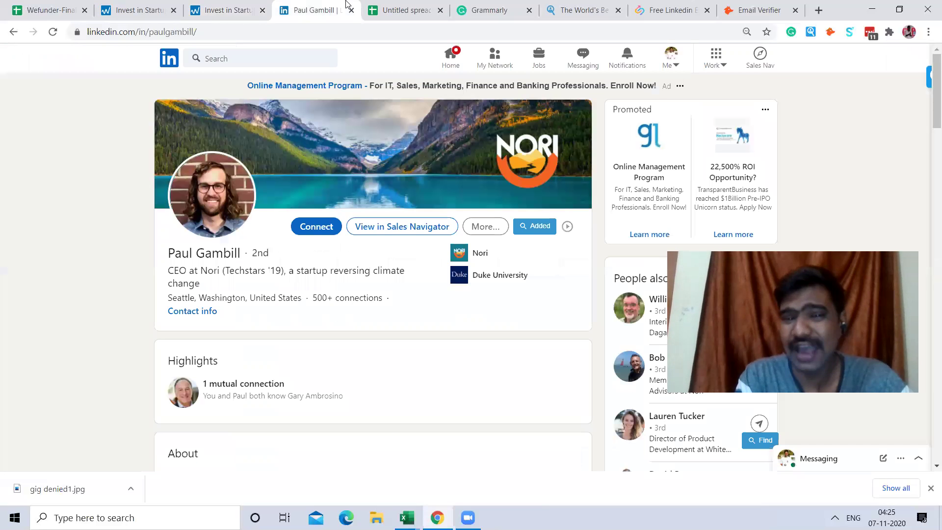
left_click(397, 7)
left_click(214, 5)
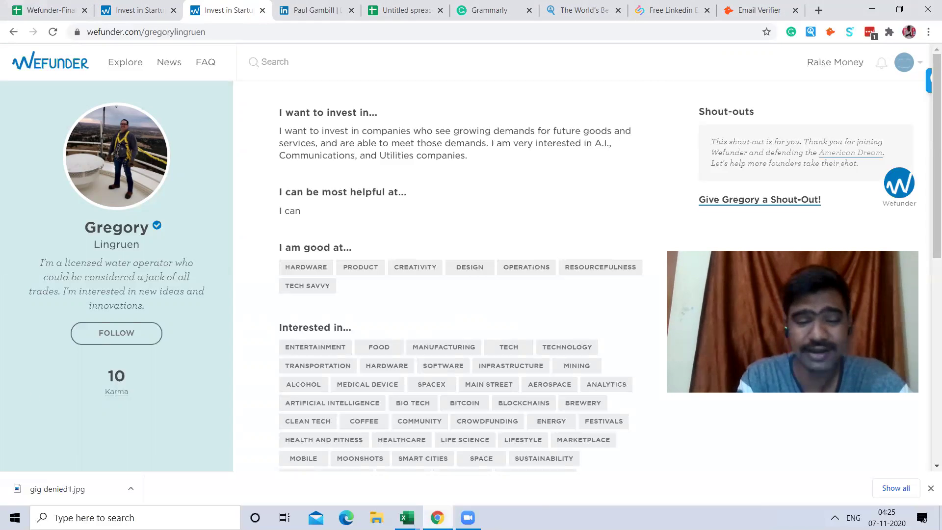
key("alt+Tab")
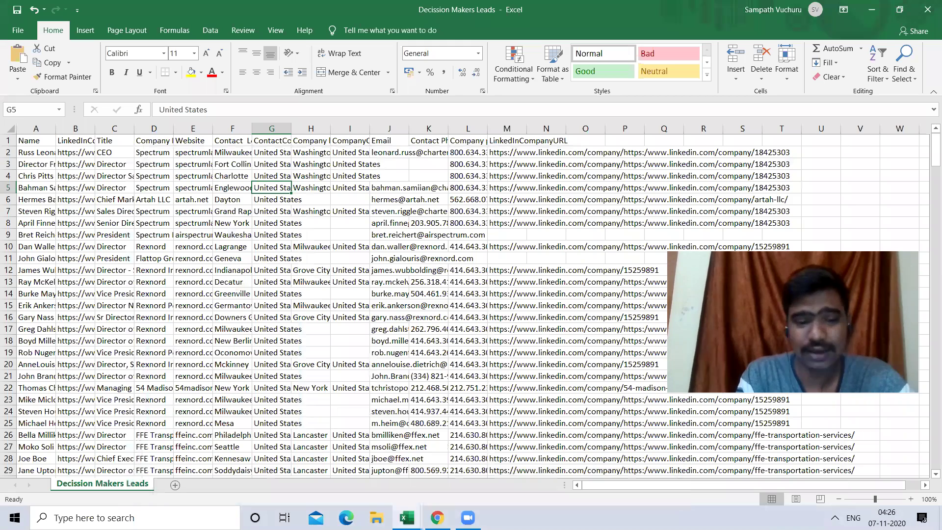
Bring the Find emails Excel workbook forward, then return to the Wefunder profile in Chrome
mouse_move(407, 518)
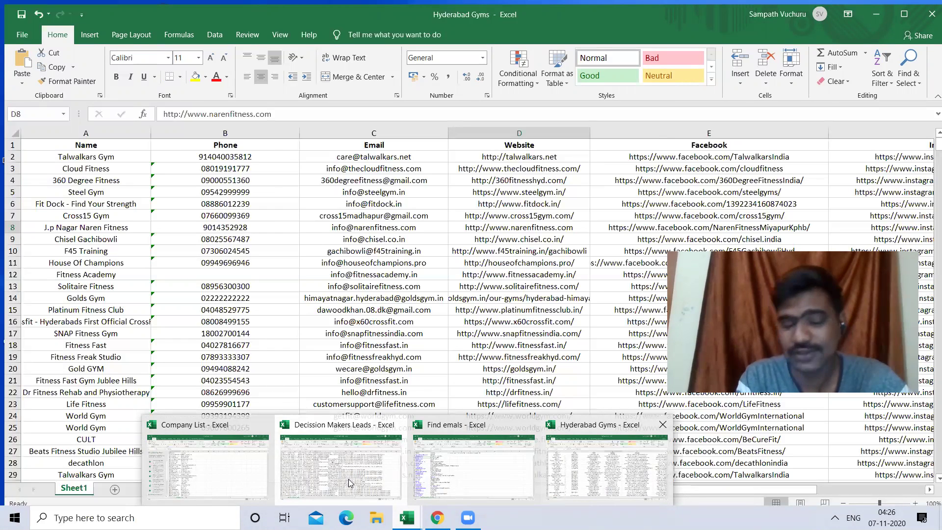
mouse_move(473, 450)
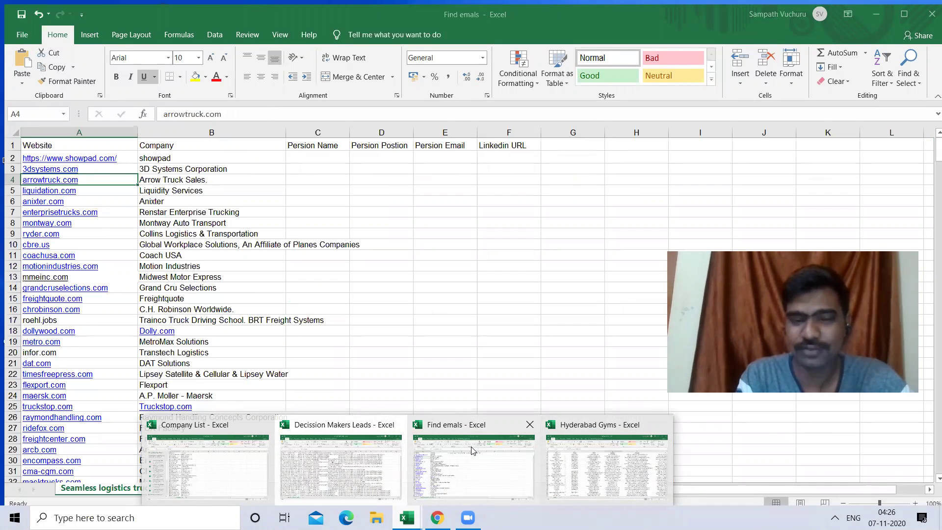
left_click(471, 451)
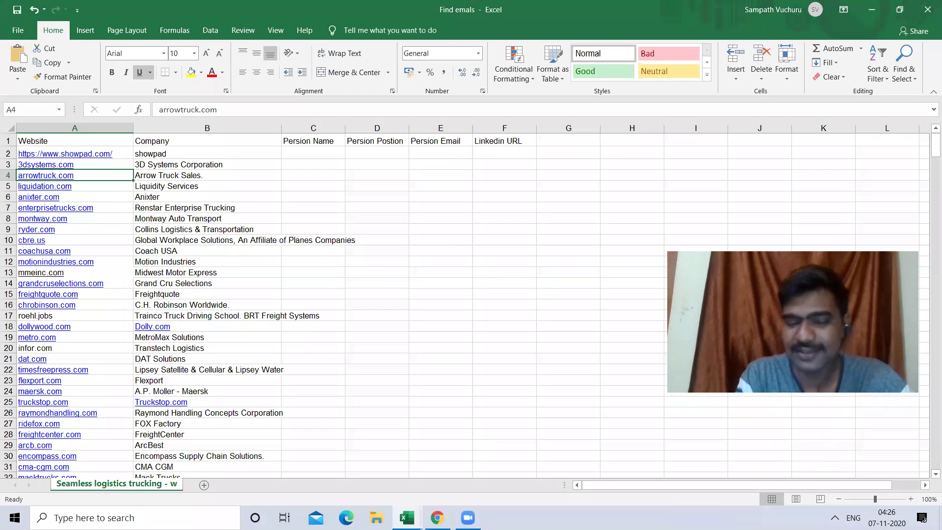
left_click(437, 517)
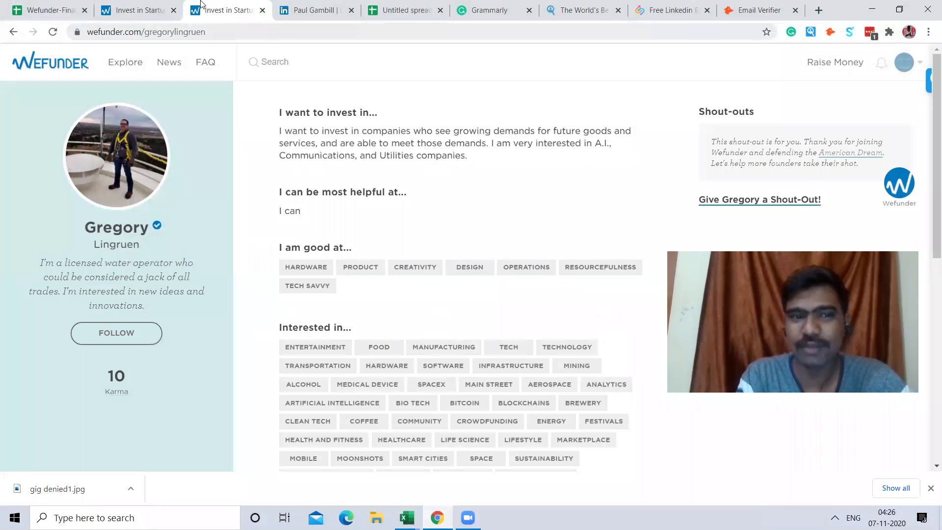
From the first lead's LinkedIn tab, open your own profile via the Me menu
left_click(314, 10)
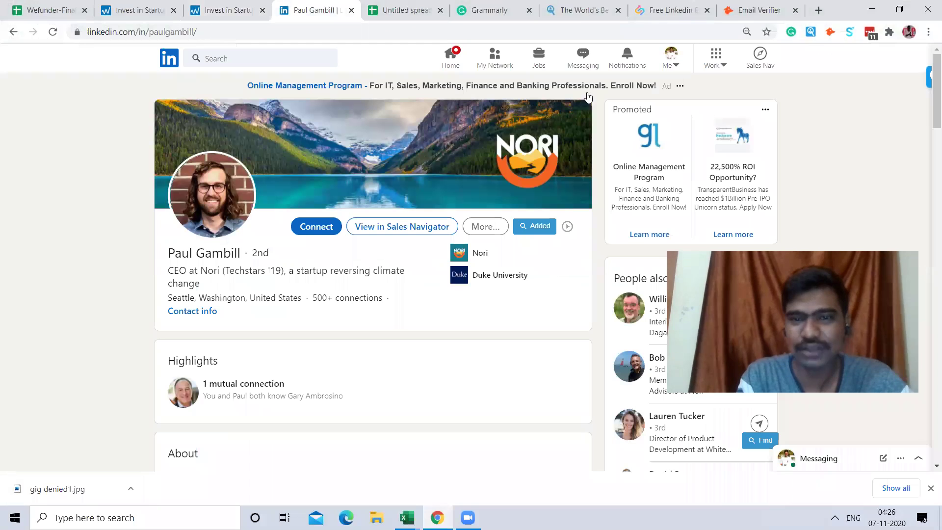
left_click(672, 67)
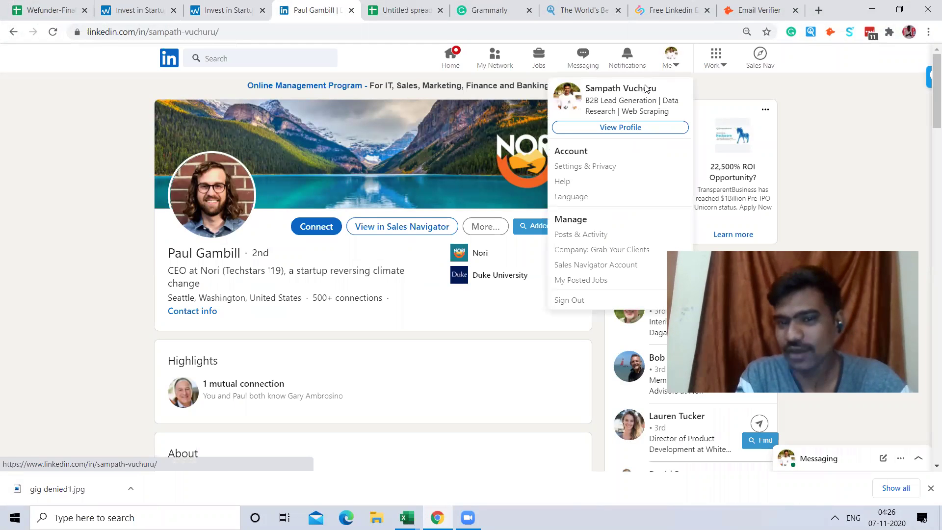
left_click(647, 88)
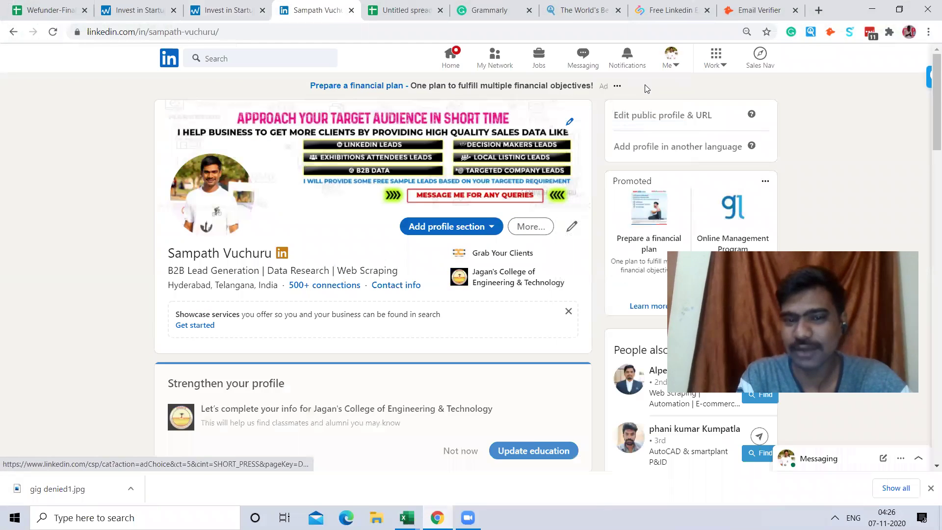